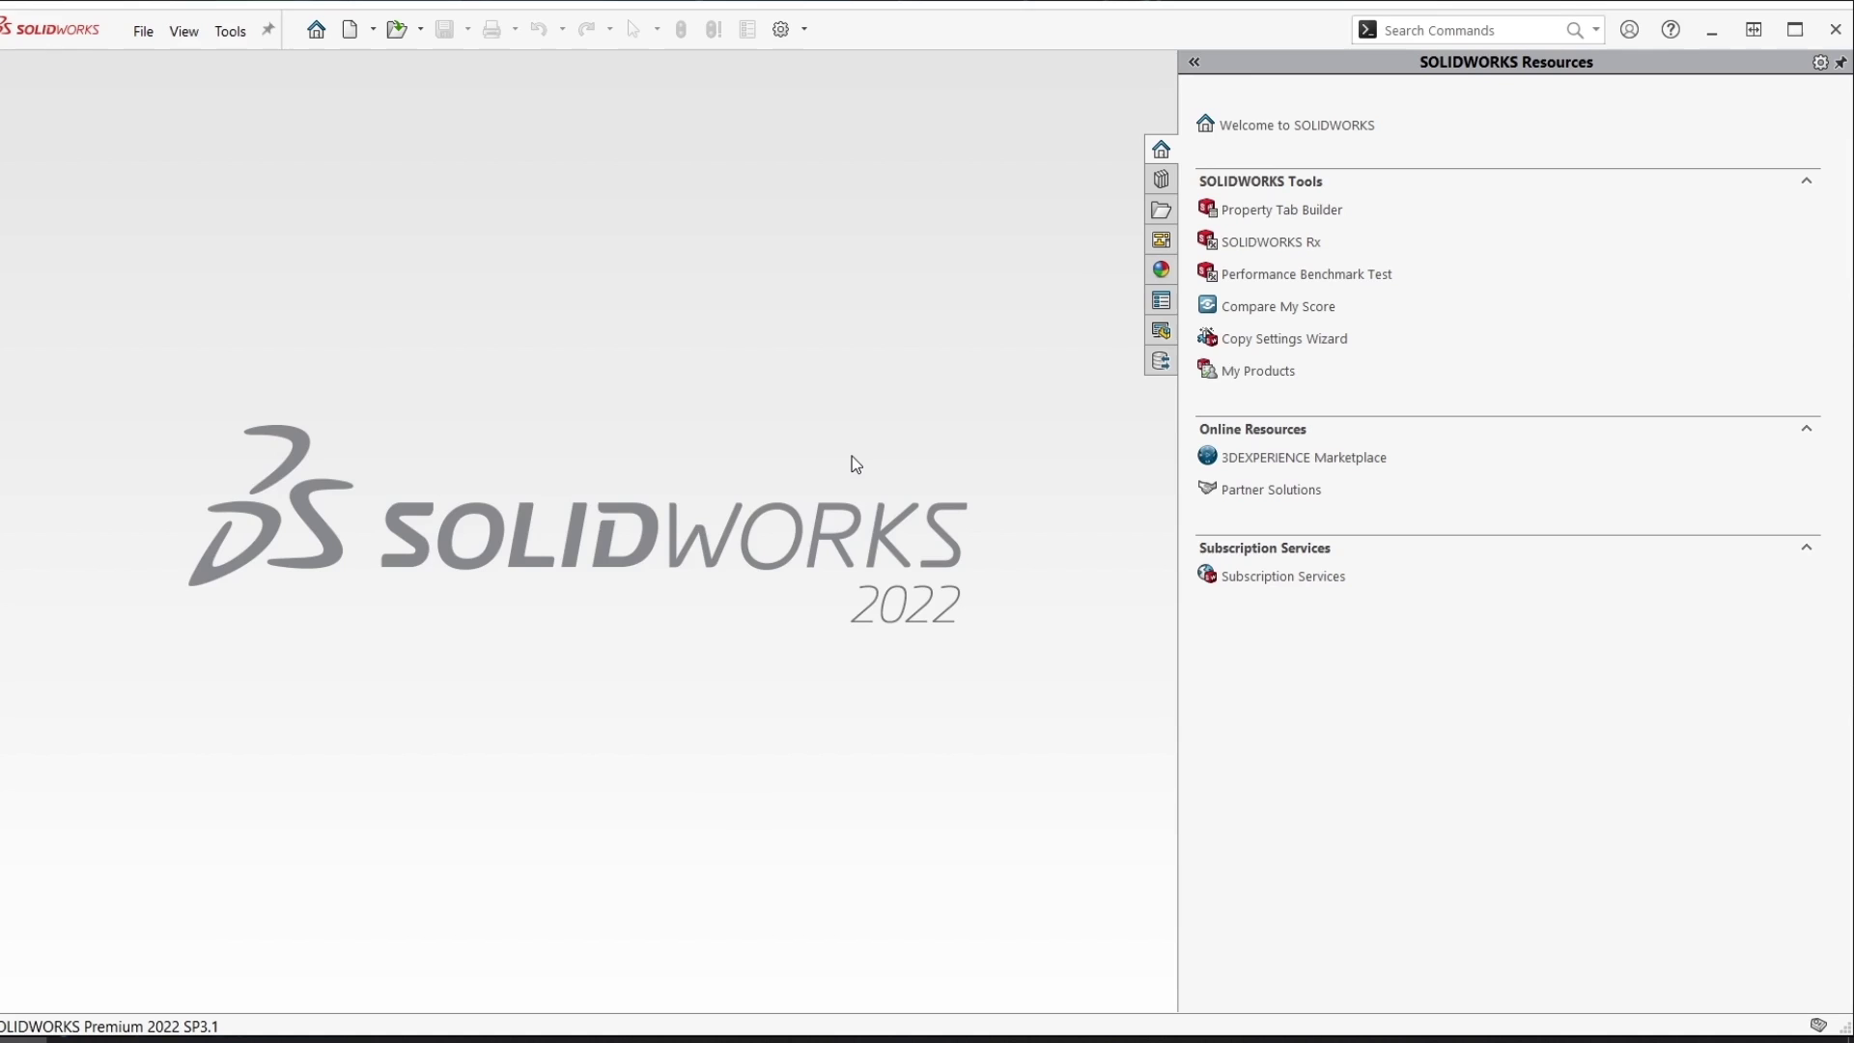
# Enable the 3DEXPERIENCE Exchange add-in and show its panel in the Task Pane
pyautogui.click(806, 31)
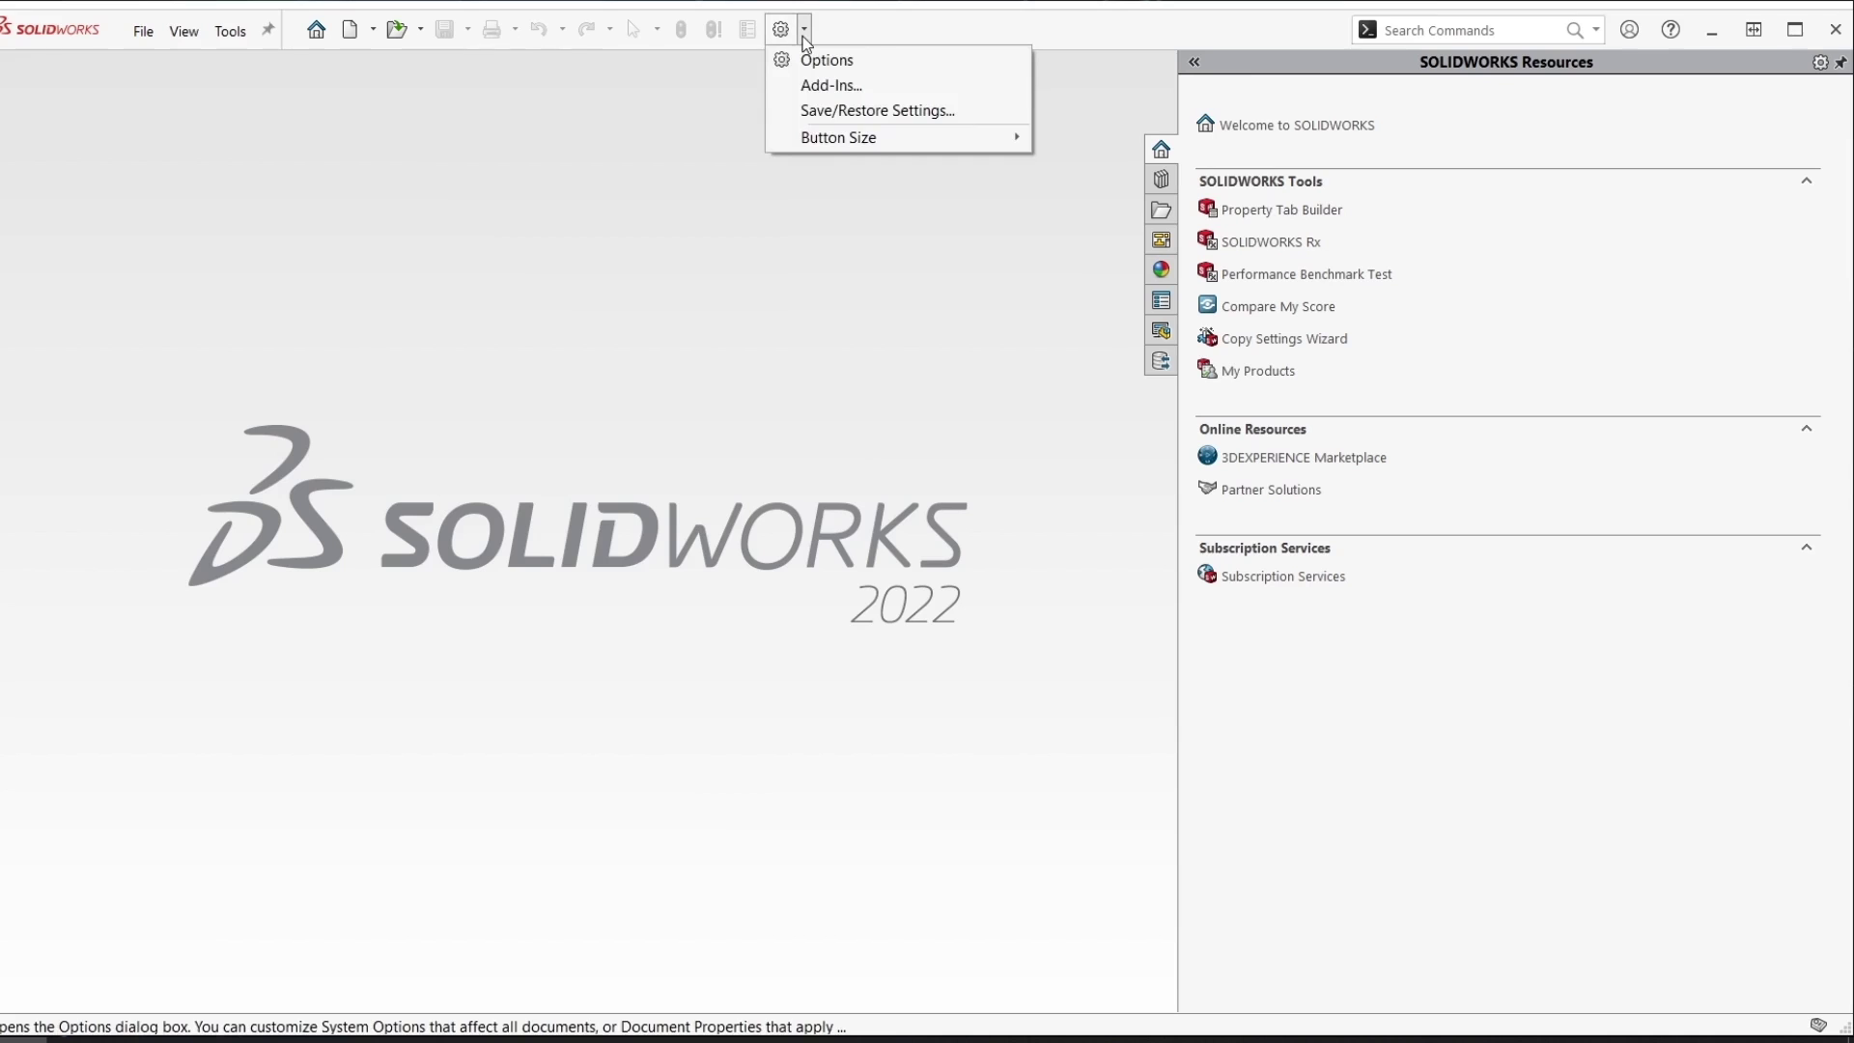
pyautogui.click(813, 86)
pyautogui.click(389, 669)
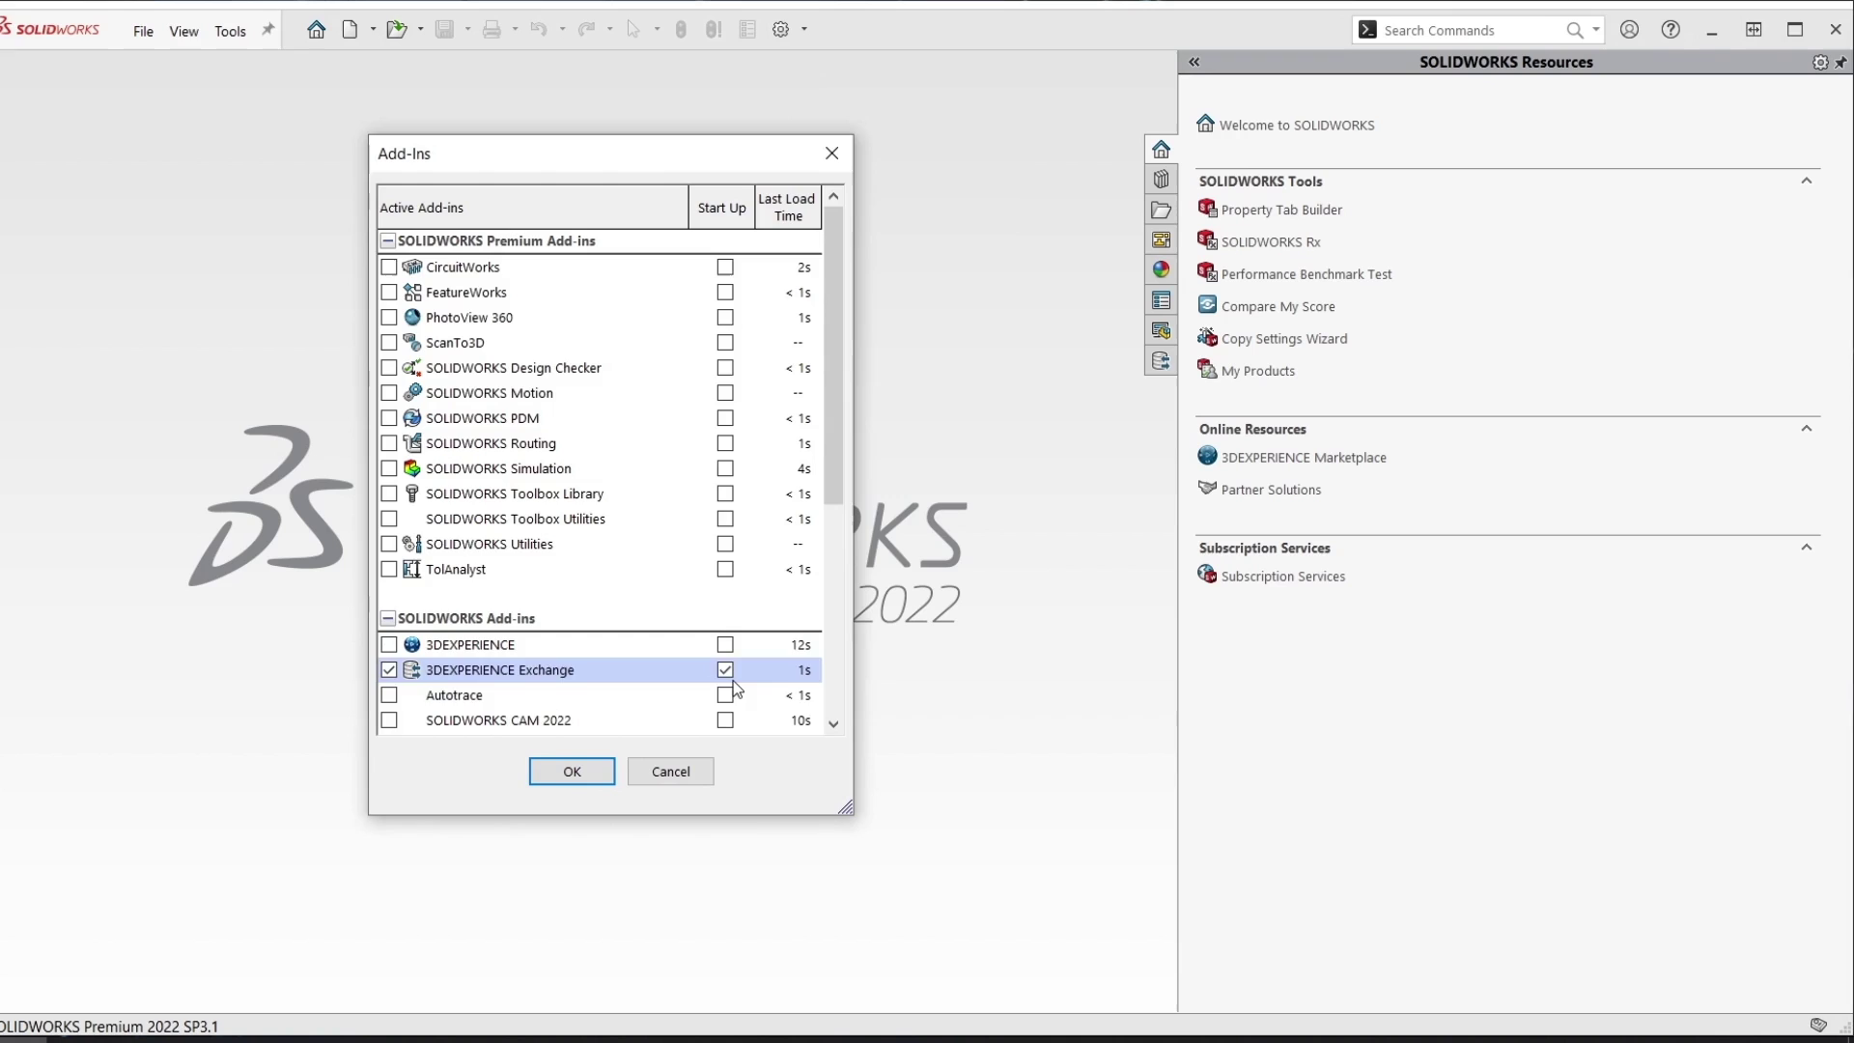
pyautogui.click(573, 766)
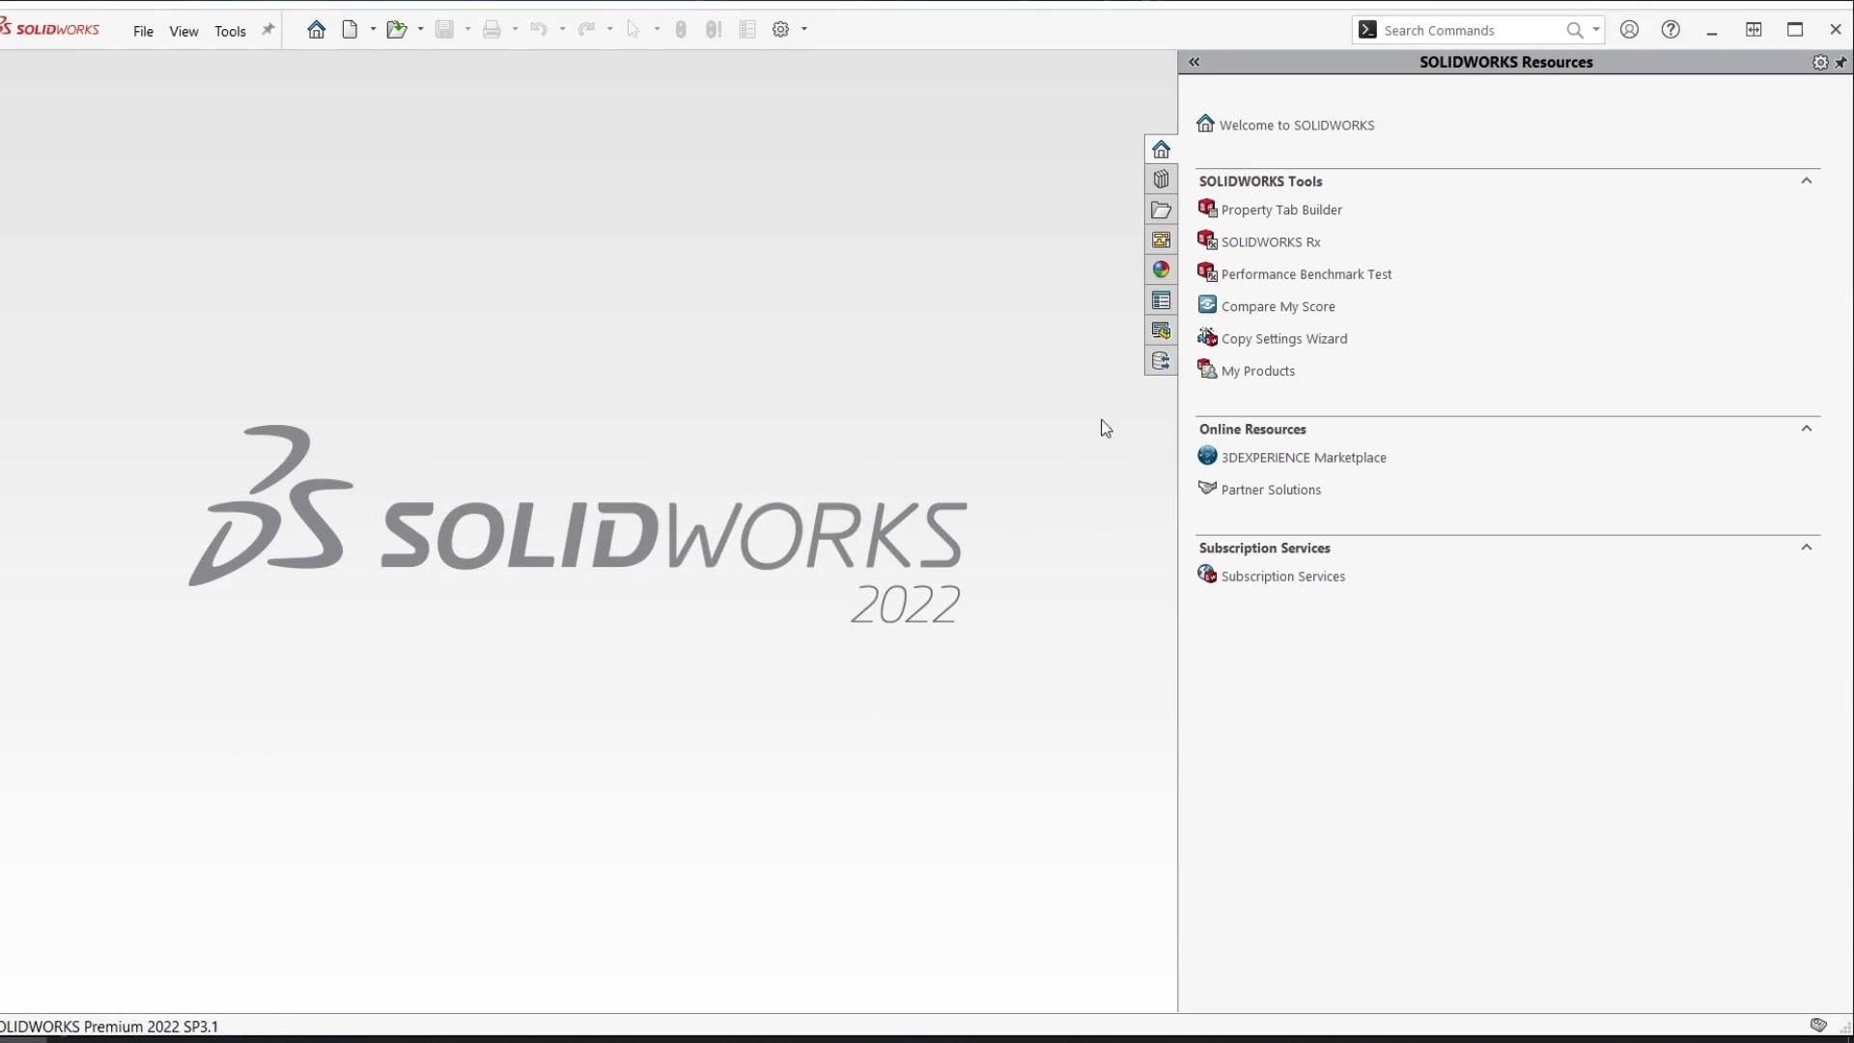
pyautogui.click(1162, 364)
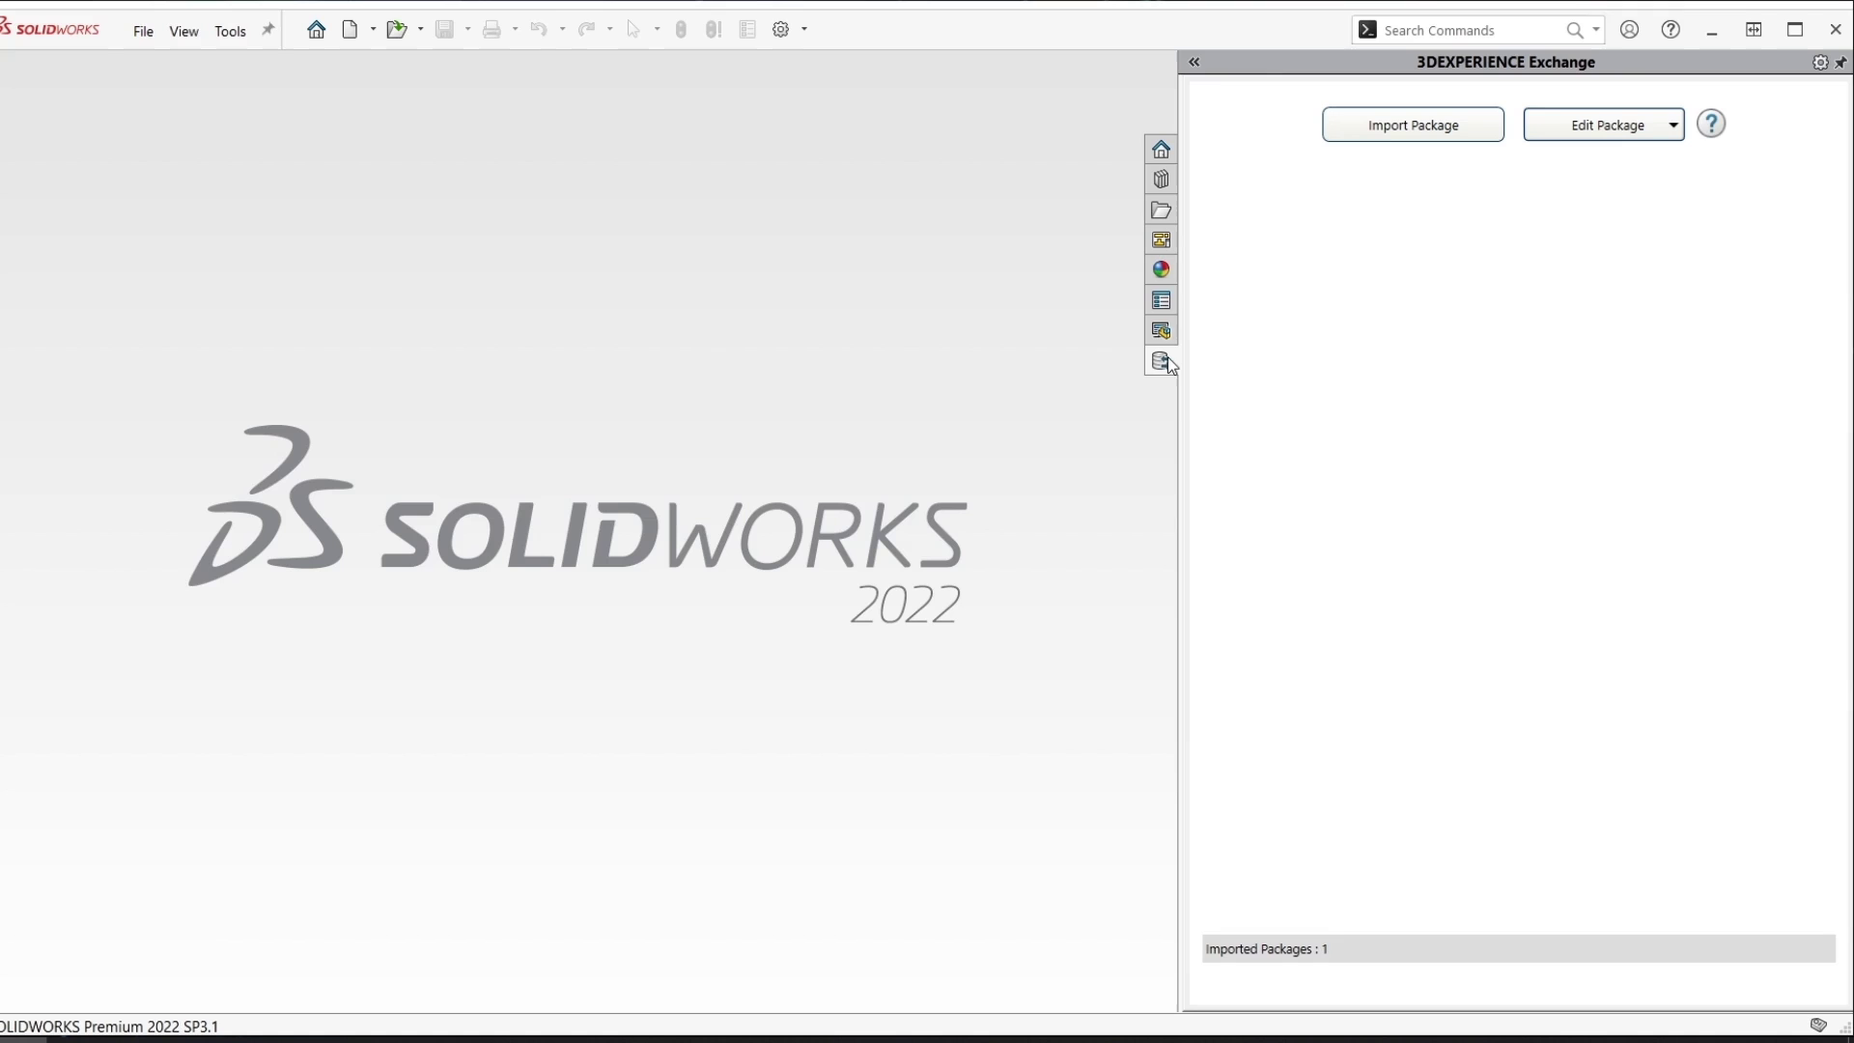
# Import Holmatro_Assembly.sldpkg from the Downloaded Package folder into 3DEXPERIENCE Exchange
pyautogui.click(1398, 126)
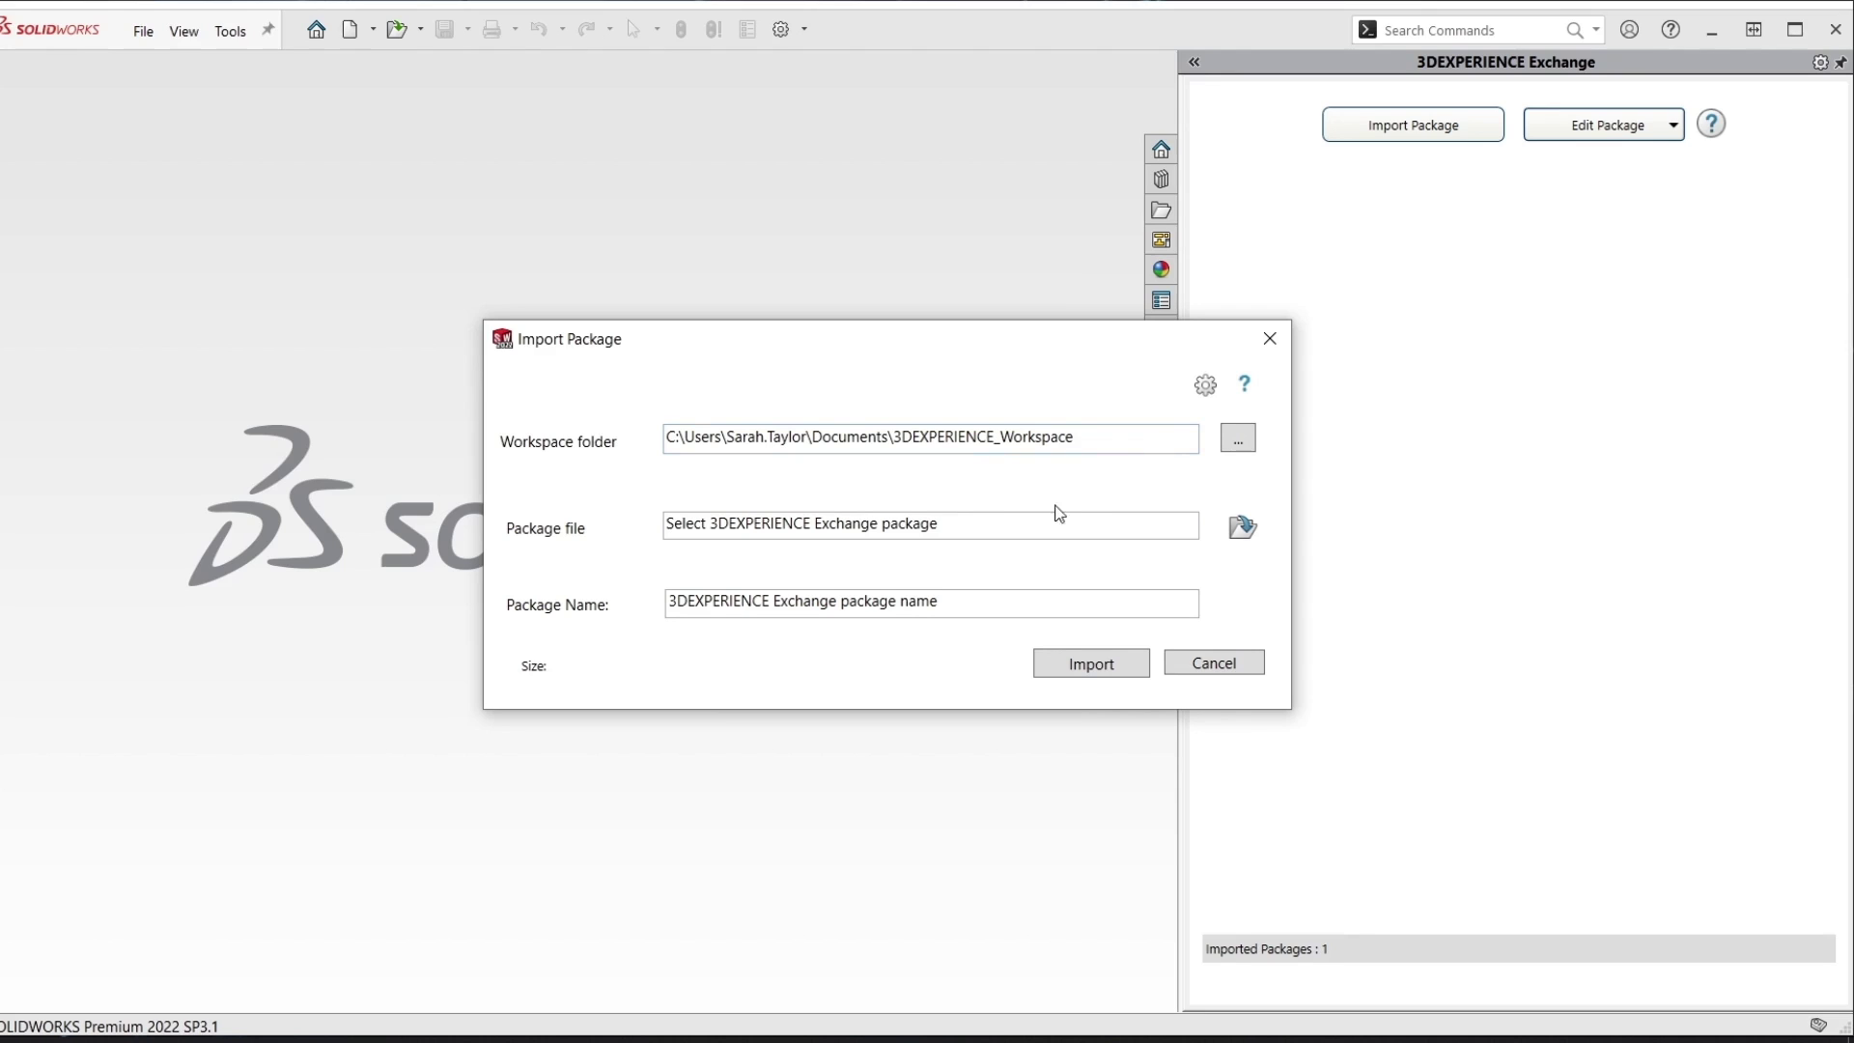
pyautogui.click(1242, 527)
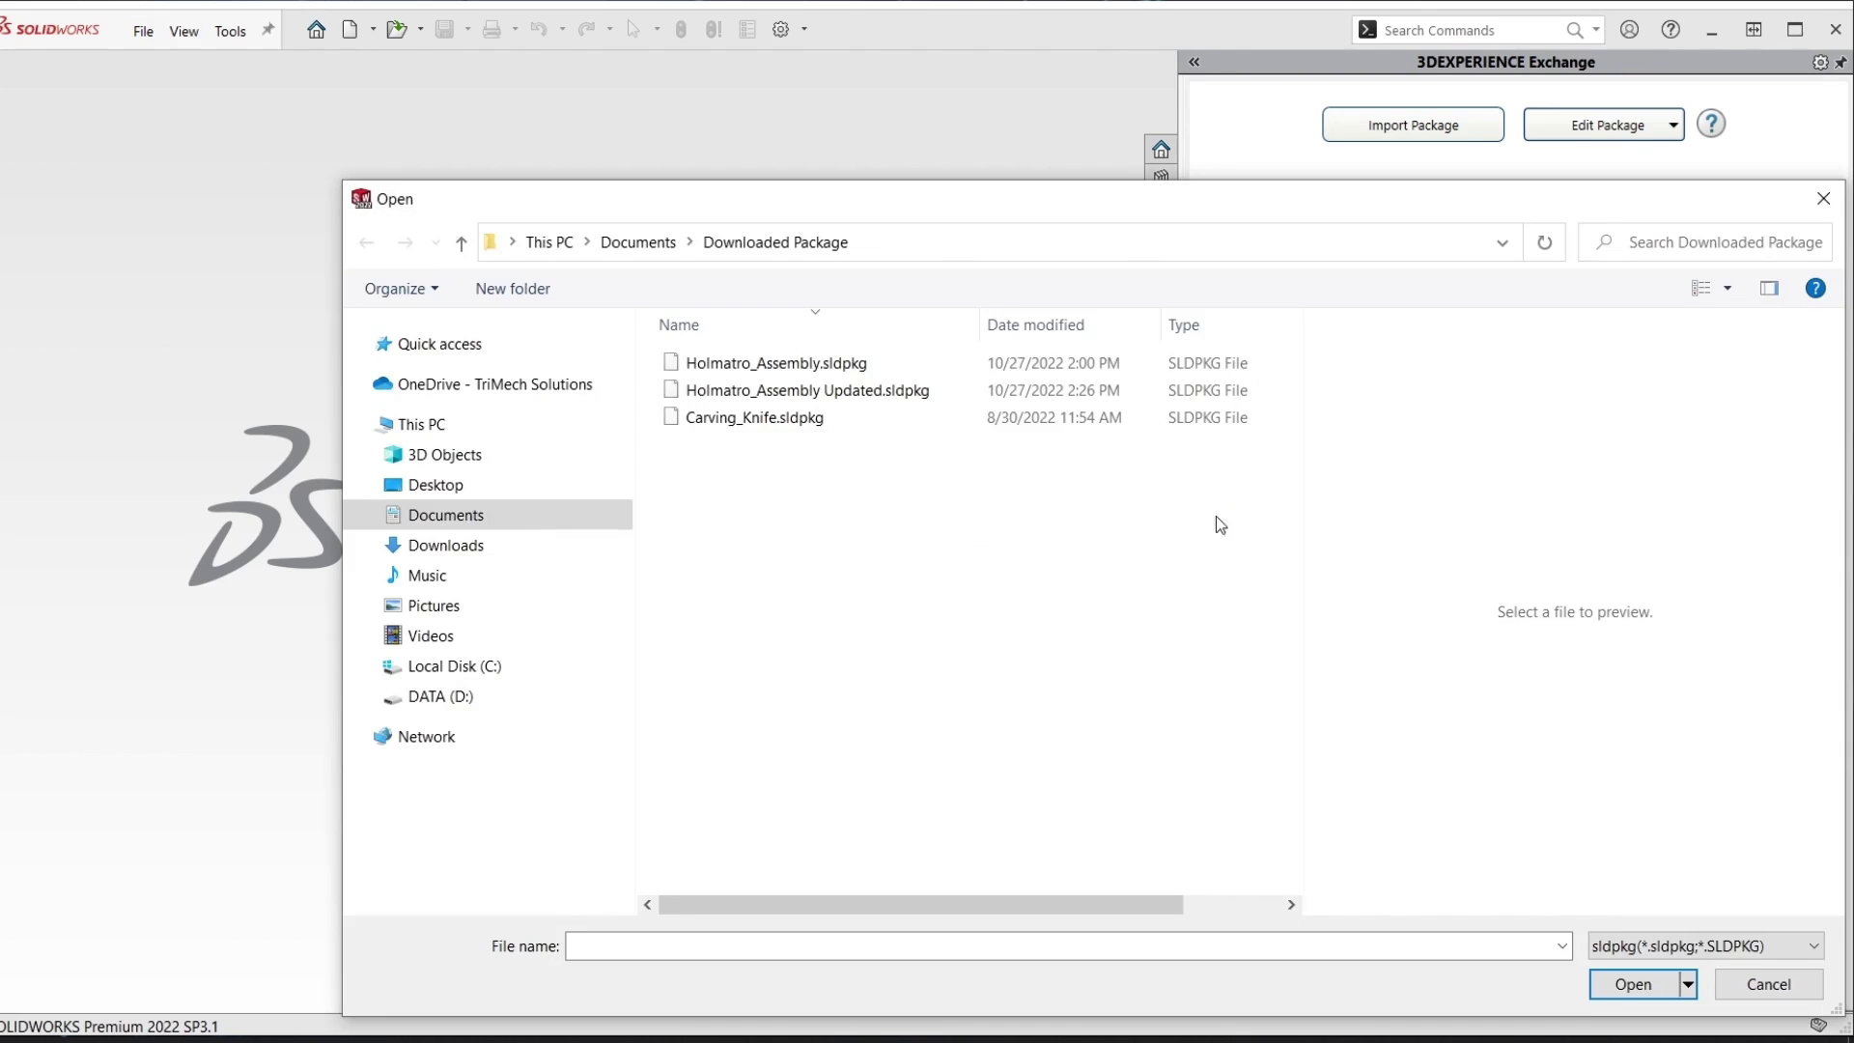
pyautogui.click(802, 372)
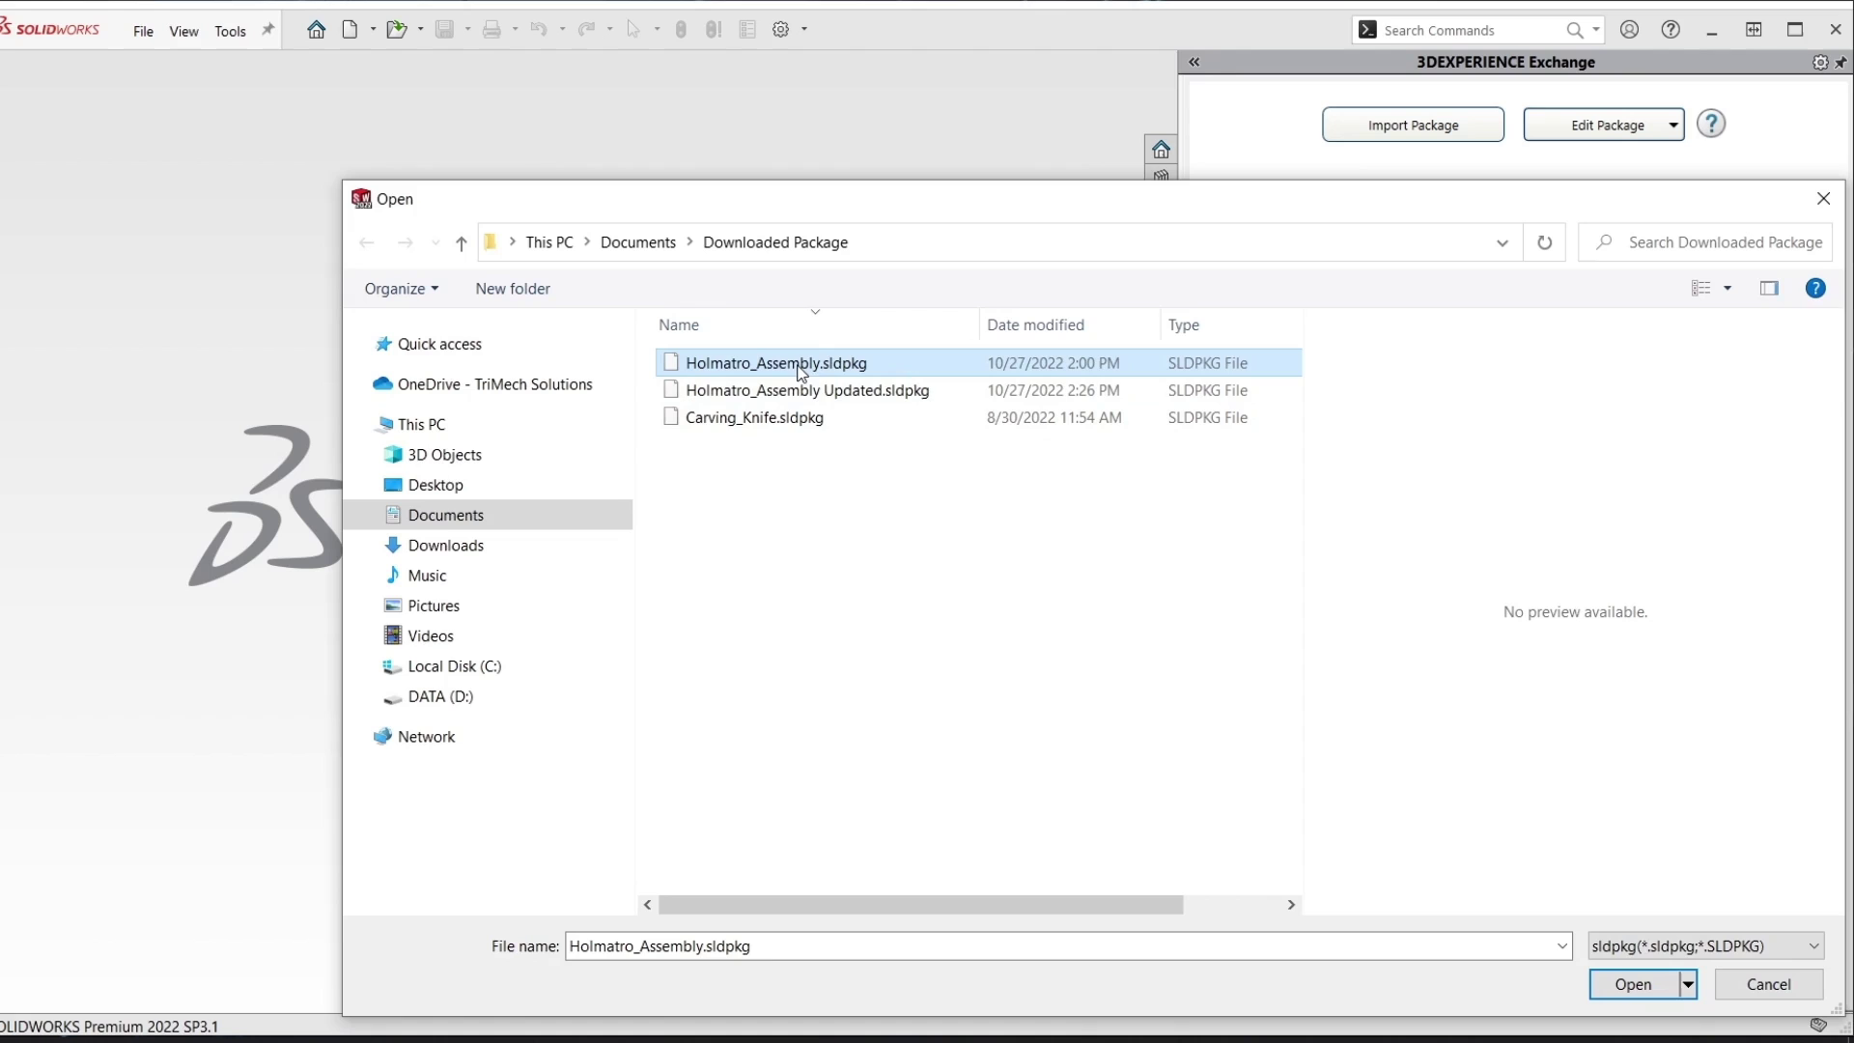
pyautogui.click(1622, 983)
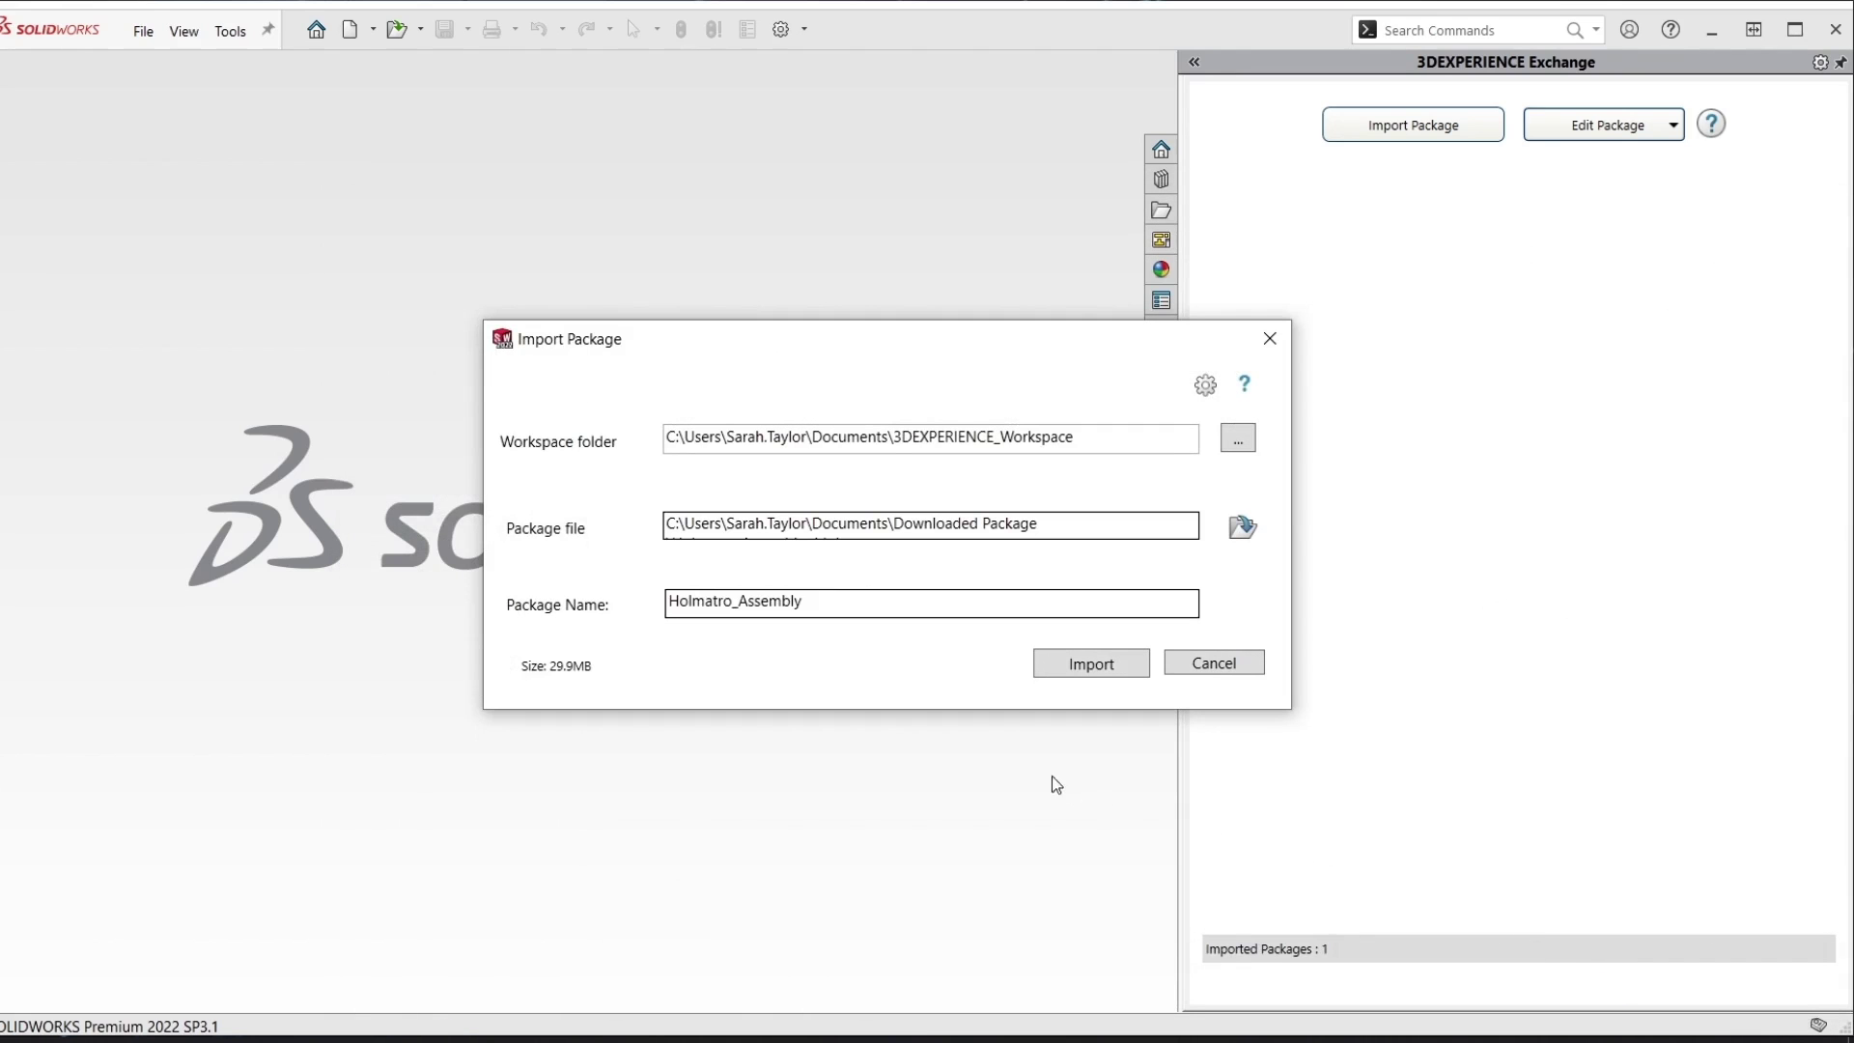
pyautogui.click(1072, 666)
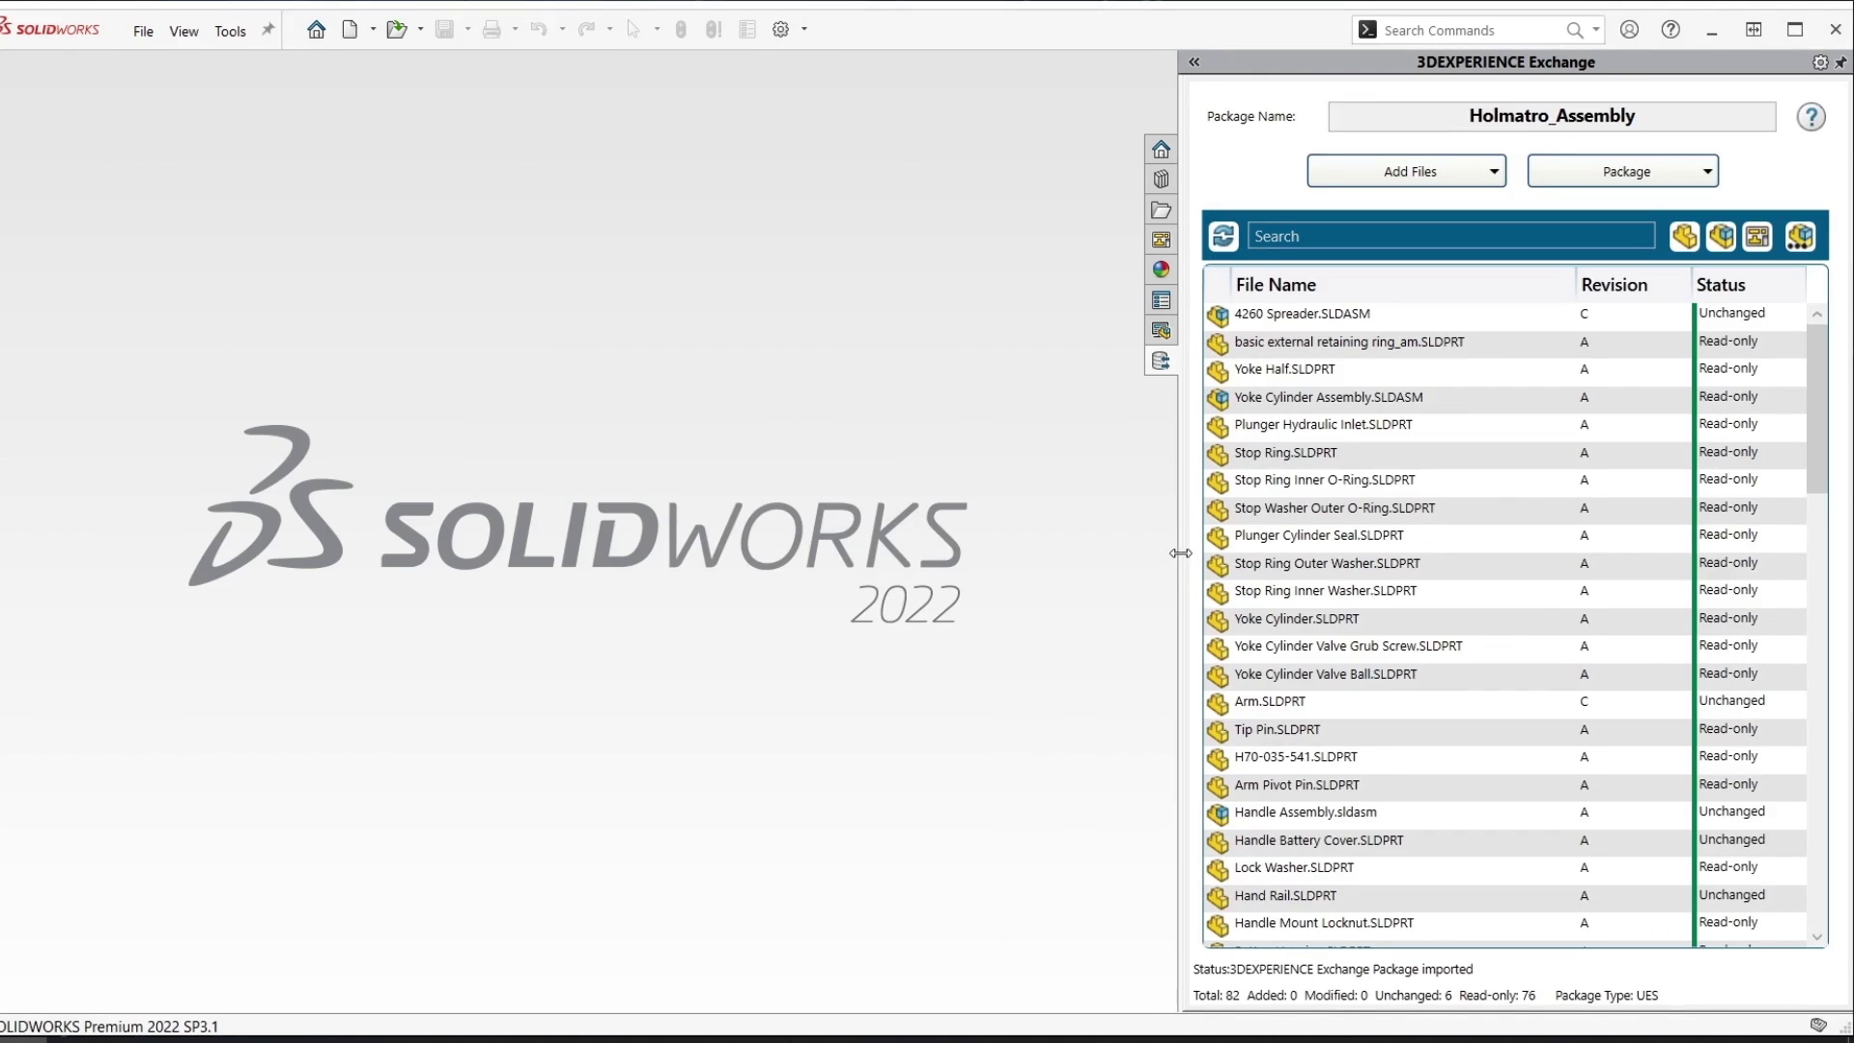
# Widen the Exchange file list and bring up actions for 4260 Spreader.SLDASM
pyautogui.moveTo(1179, 553); pyautogui.dragTo(1006, 556)
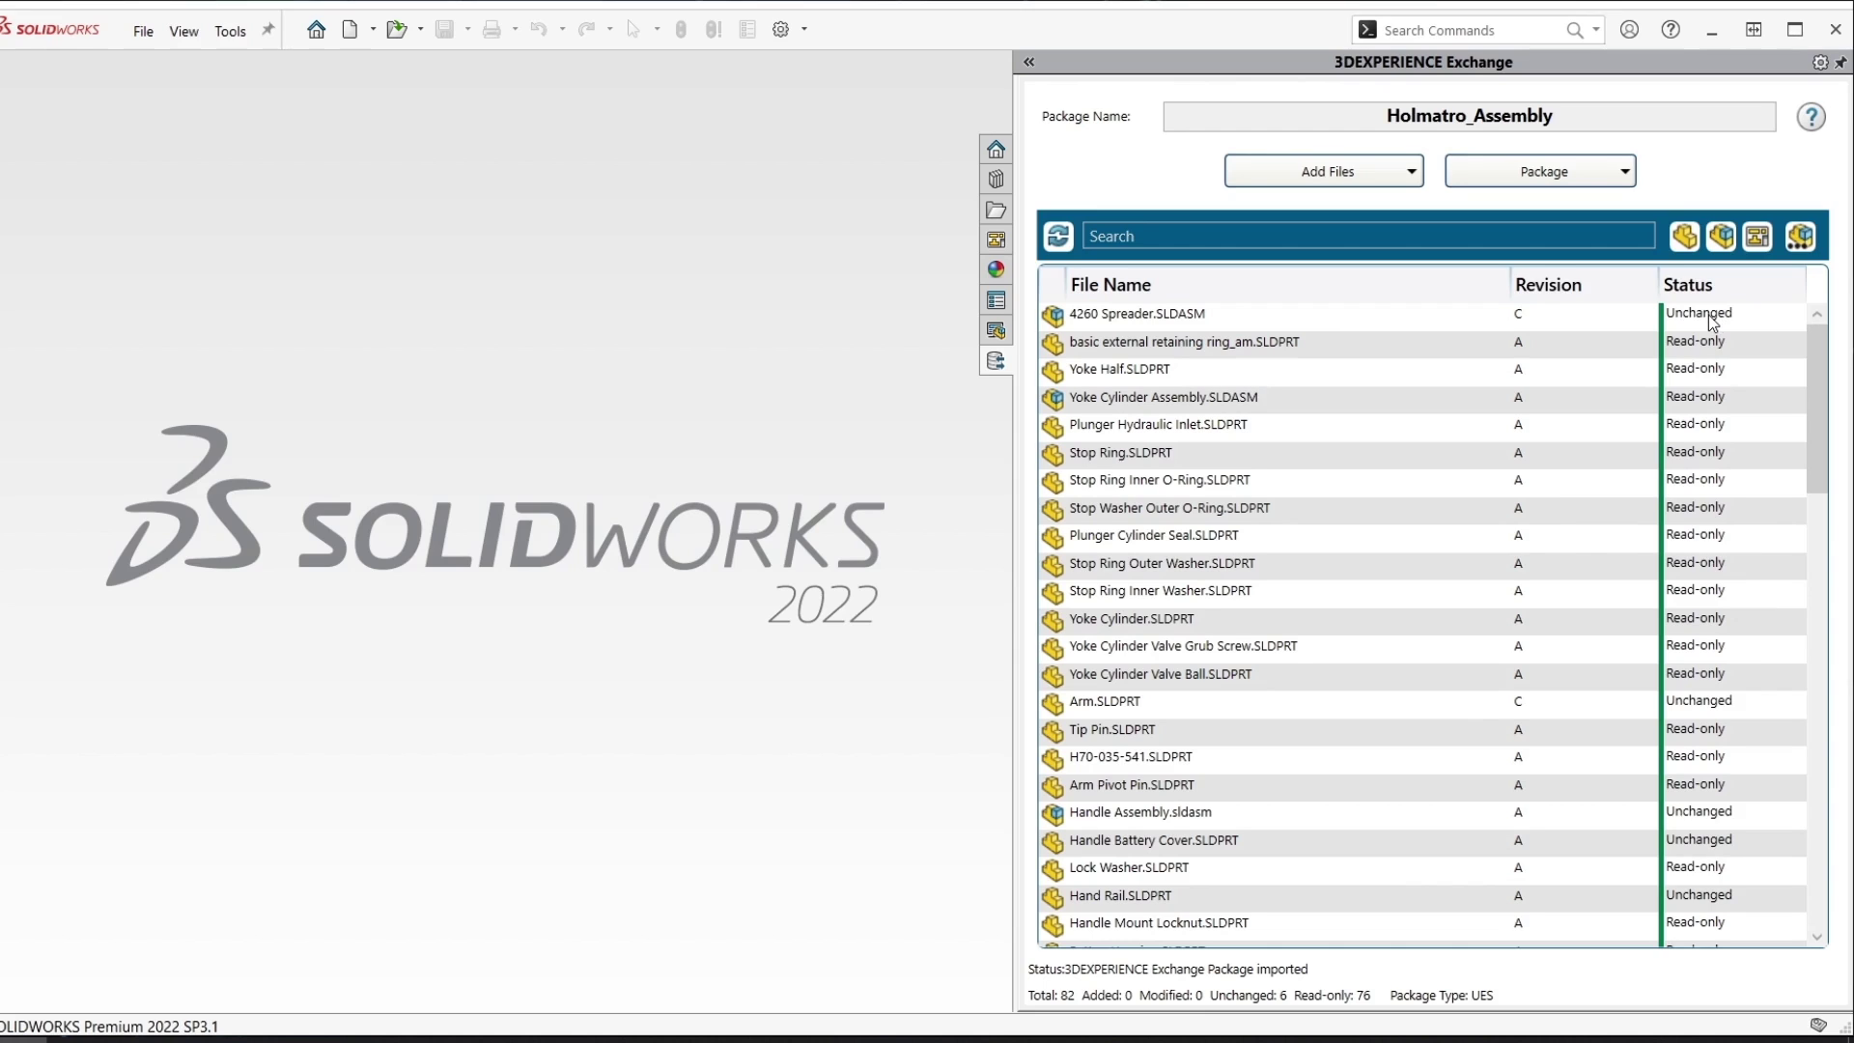
pyautogui.click(1278, 323)
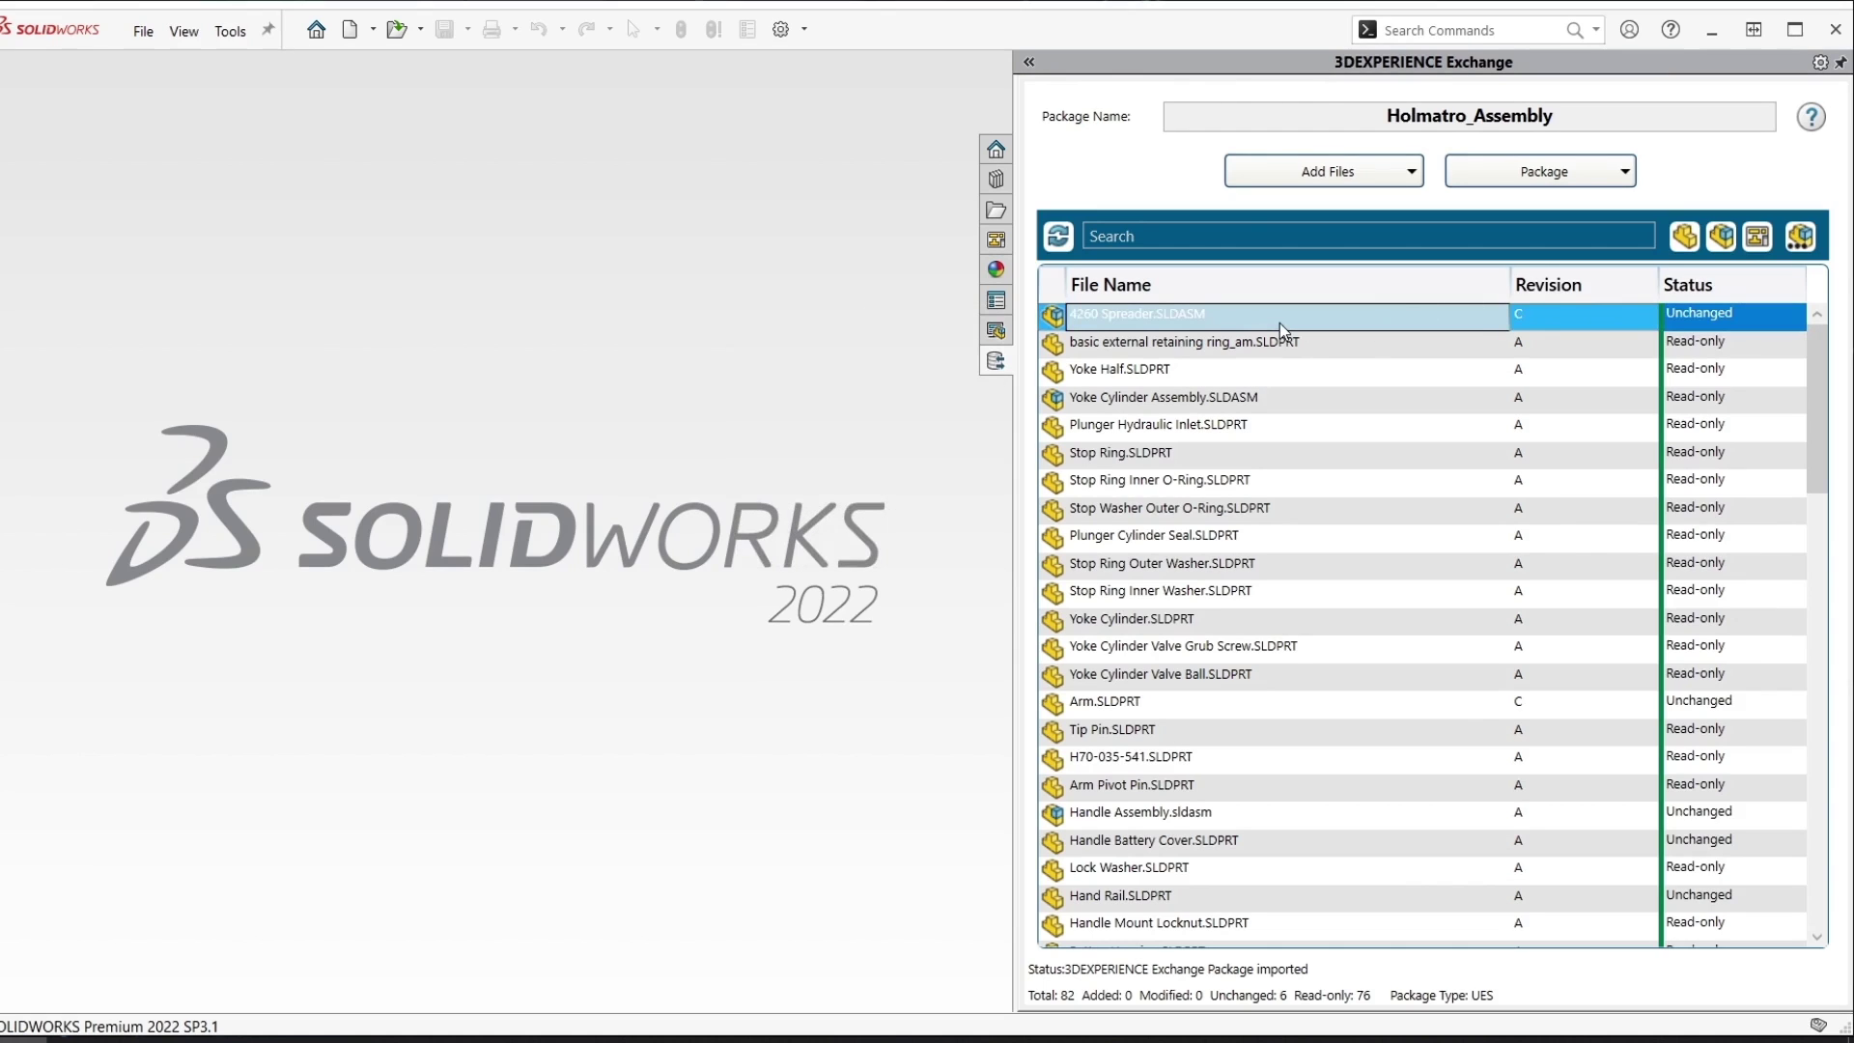
pyautogui.rightClick(1278, 322)
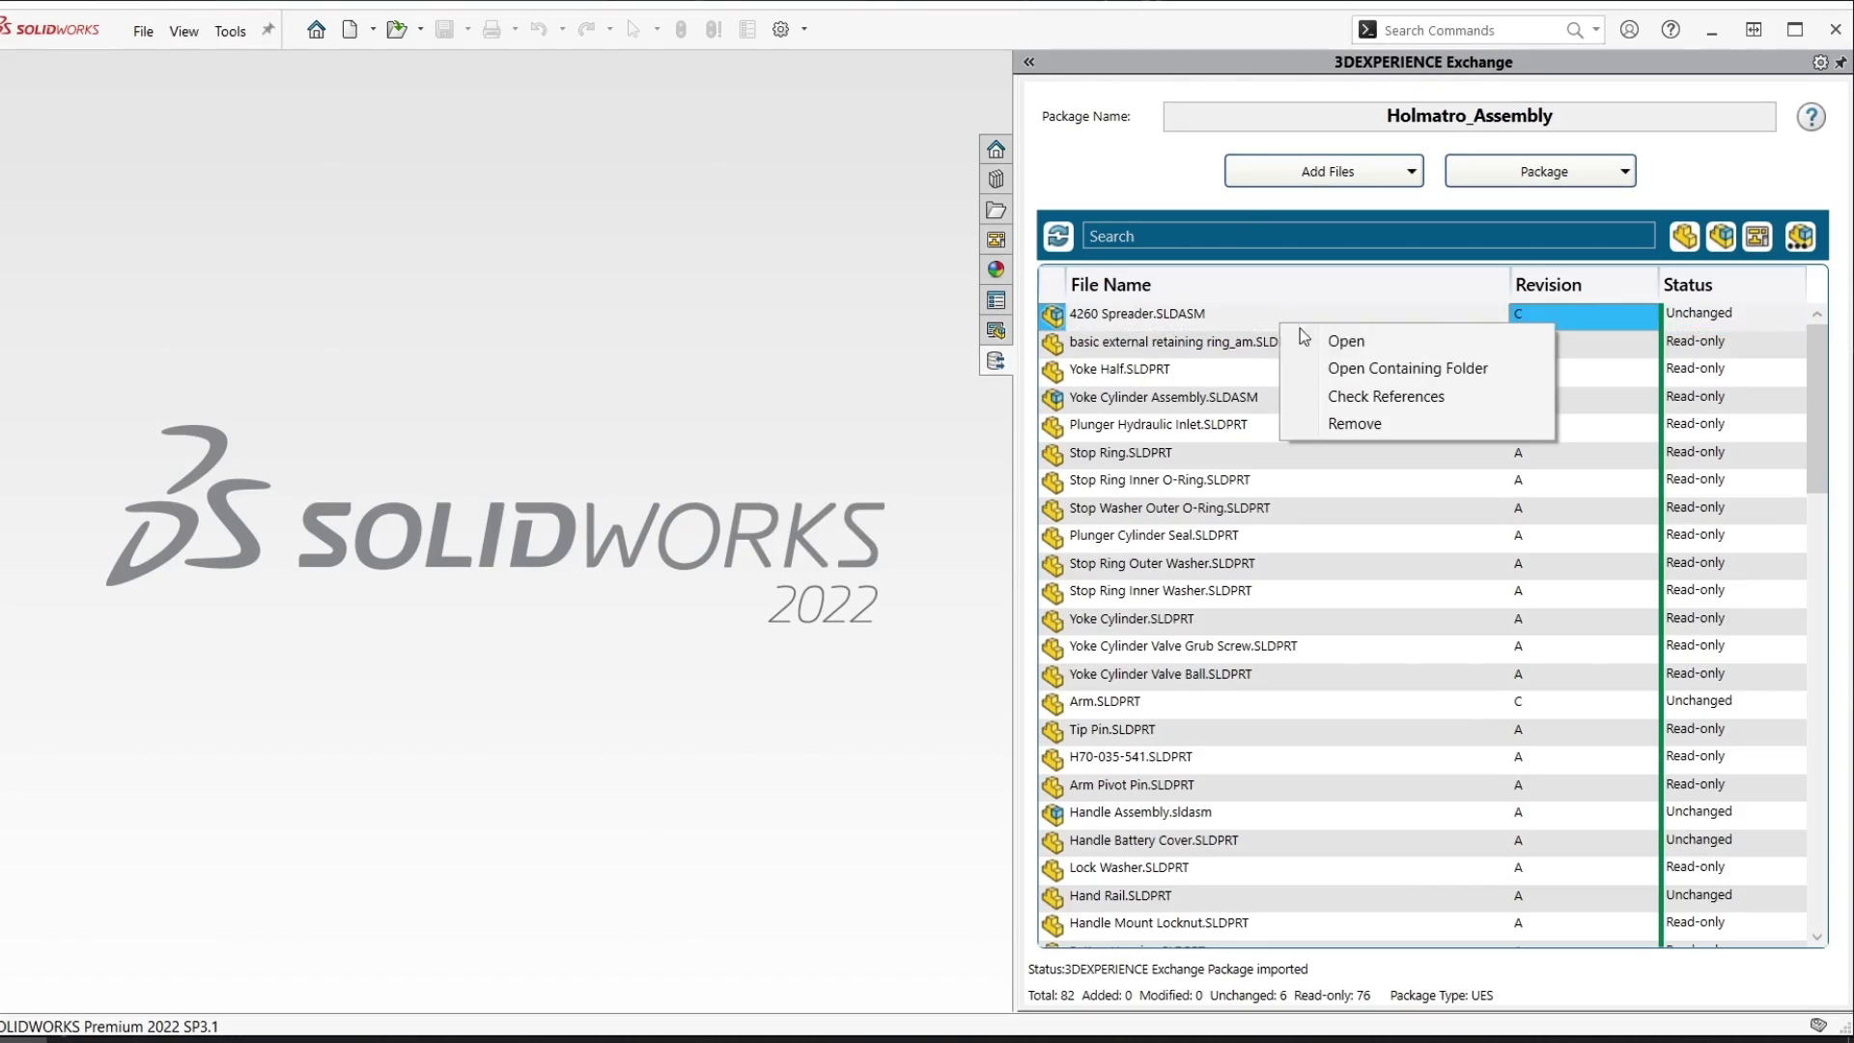
# Open the 4260 Spreader assembly, bring the handle end into view, and select the Hand Rail
pyautogui.click(1342, 341)
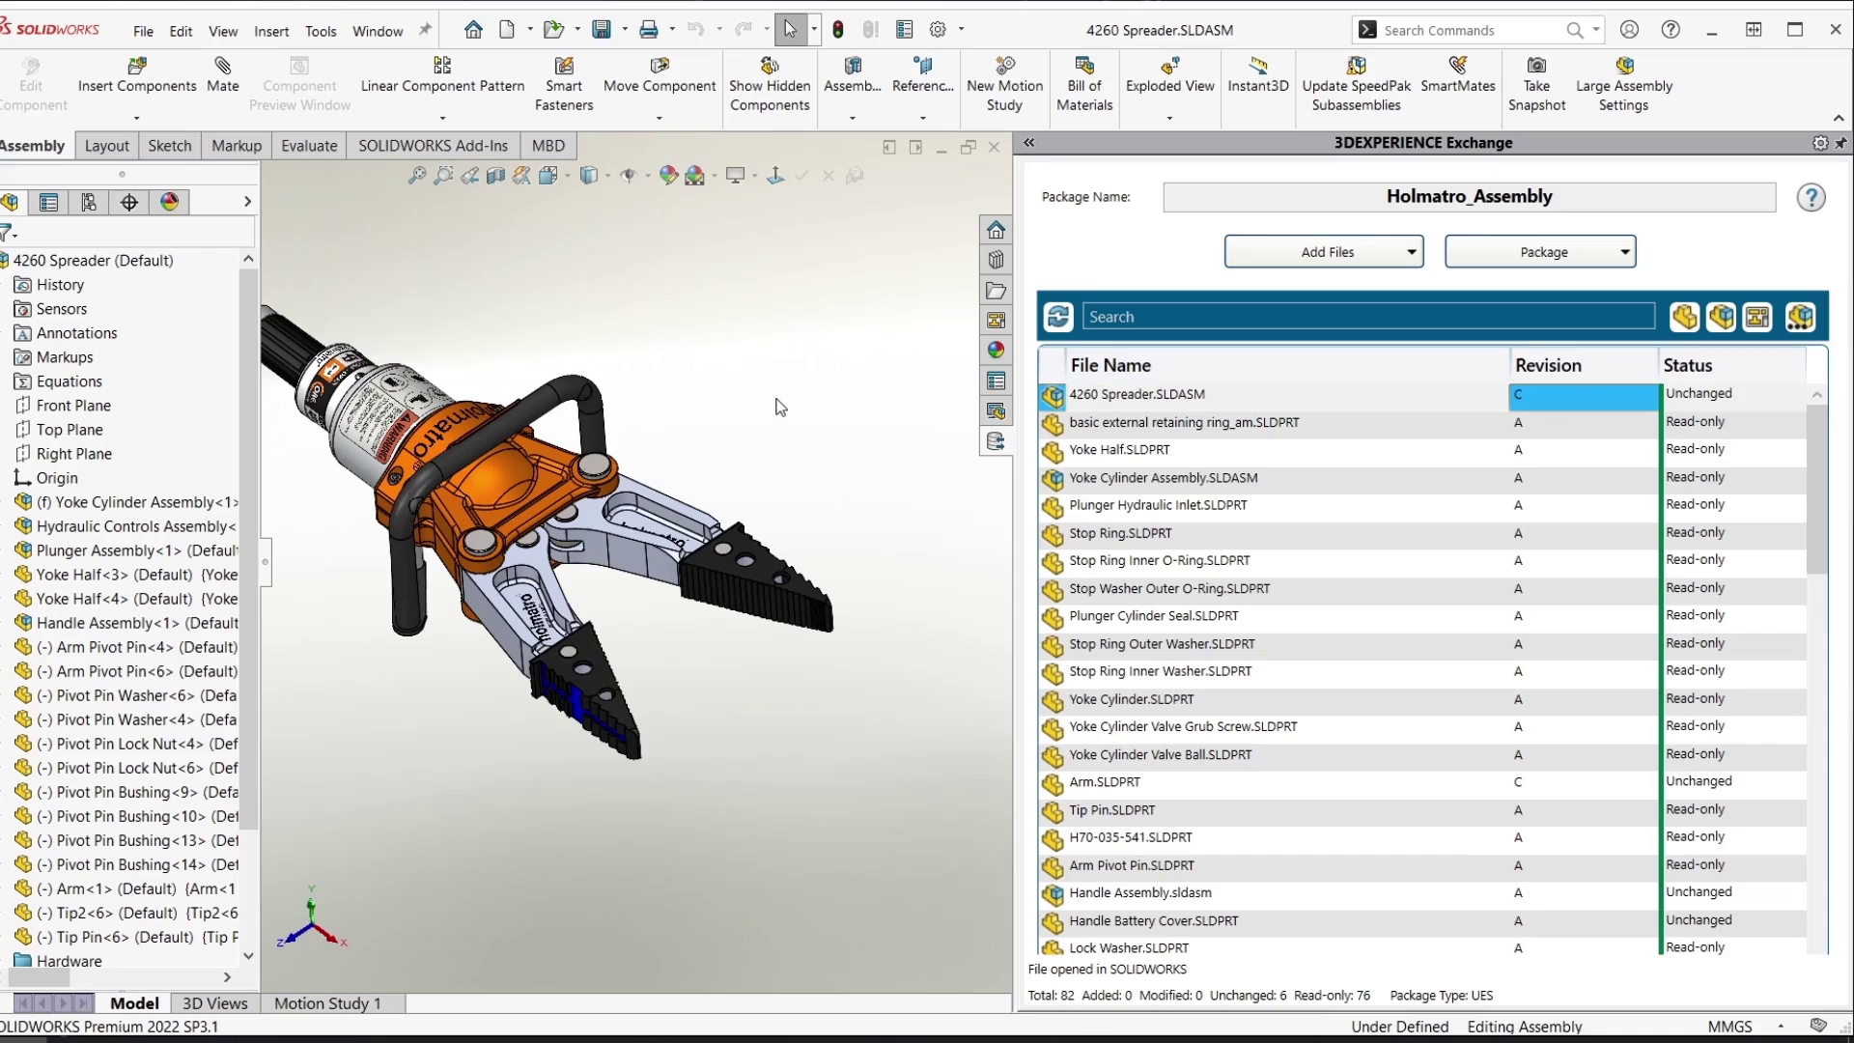
pyautogui.moveTo(770, 407); pyautogui.dragTo(696, 463, button='middle')
pyautogui.scroll(-5, 645, 560)
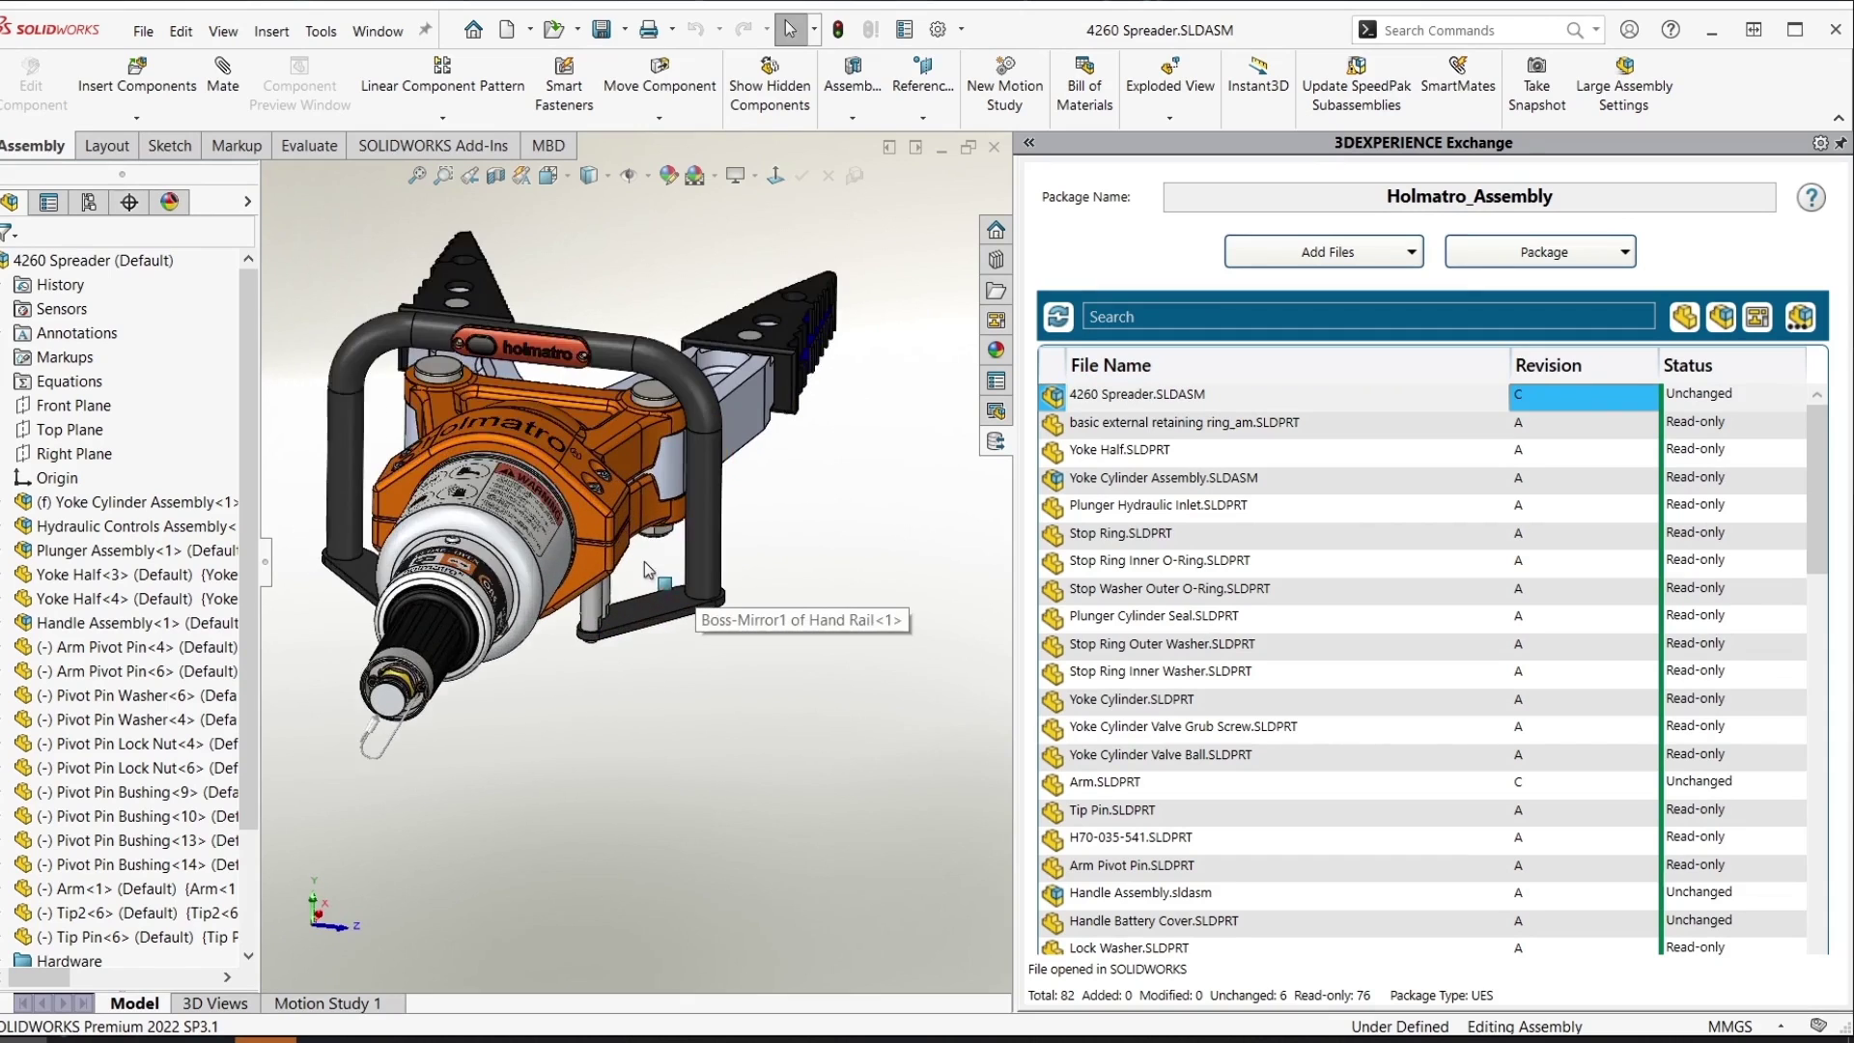
pyautogui.keyDown('ctrl'); pyautogui.moveTo(716, 558); pyautogui.dragTo(780, 572, button='middle'); pyautogui.keyUp('ctrl')
pyautogui.click(778, 560)
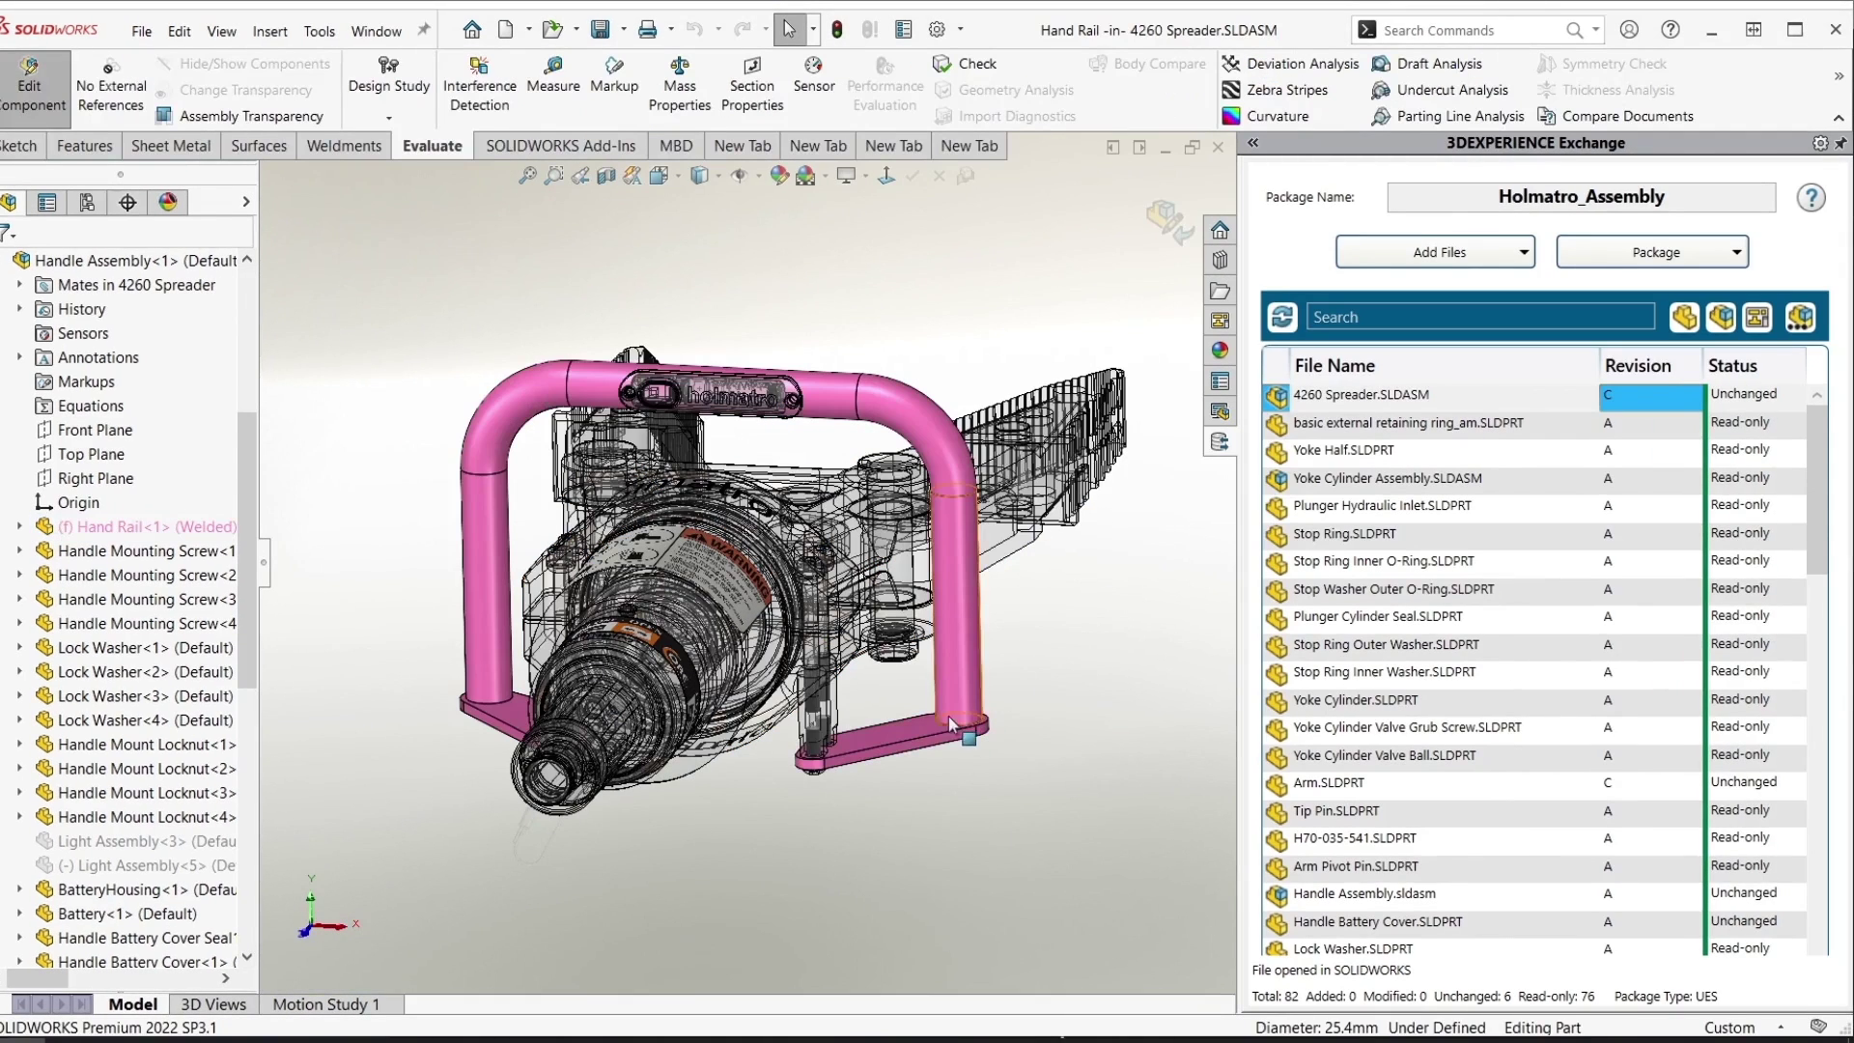
# Fillet both Hand Rail tube-foot circular edges with a 2 mm radius
pyautogui.click(942, 721)
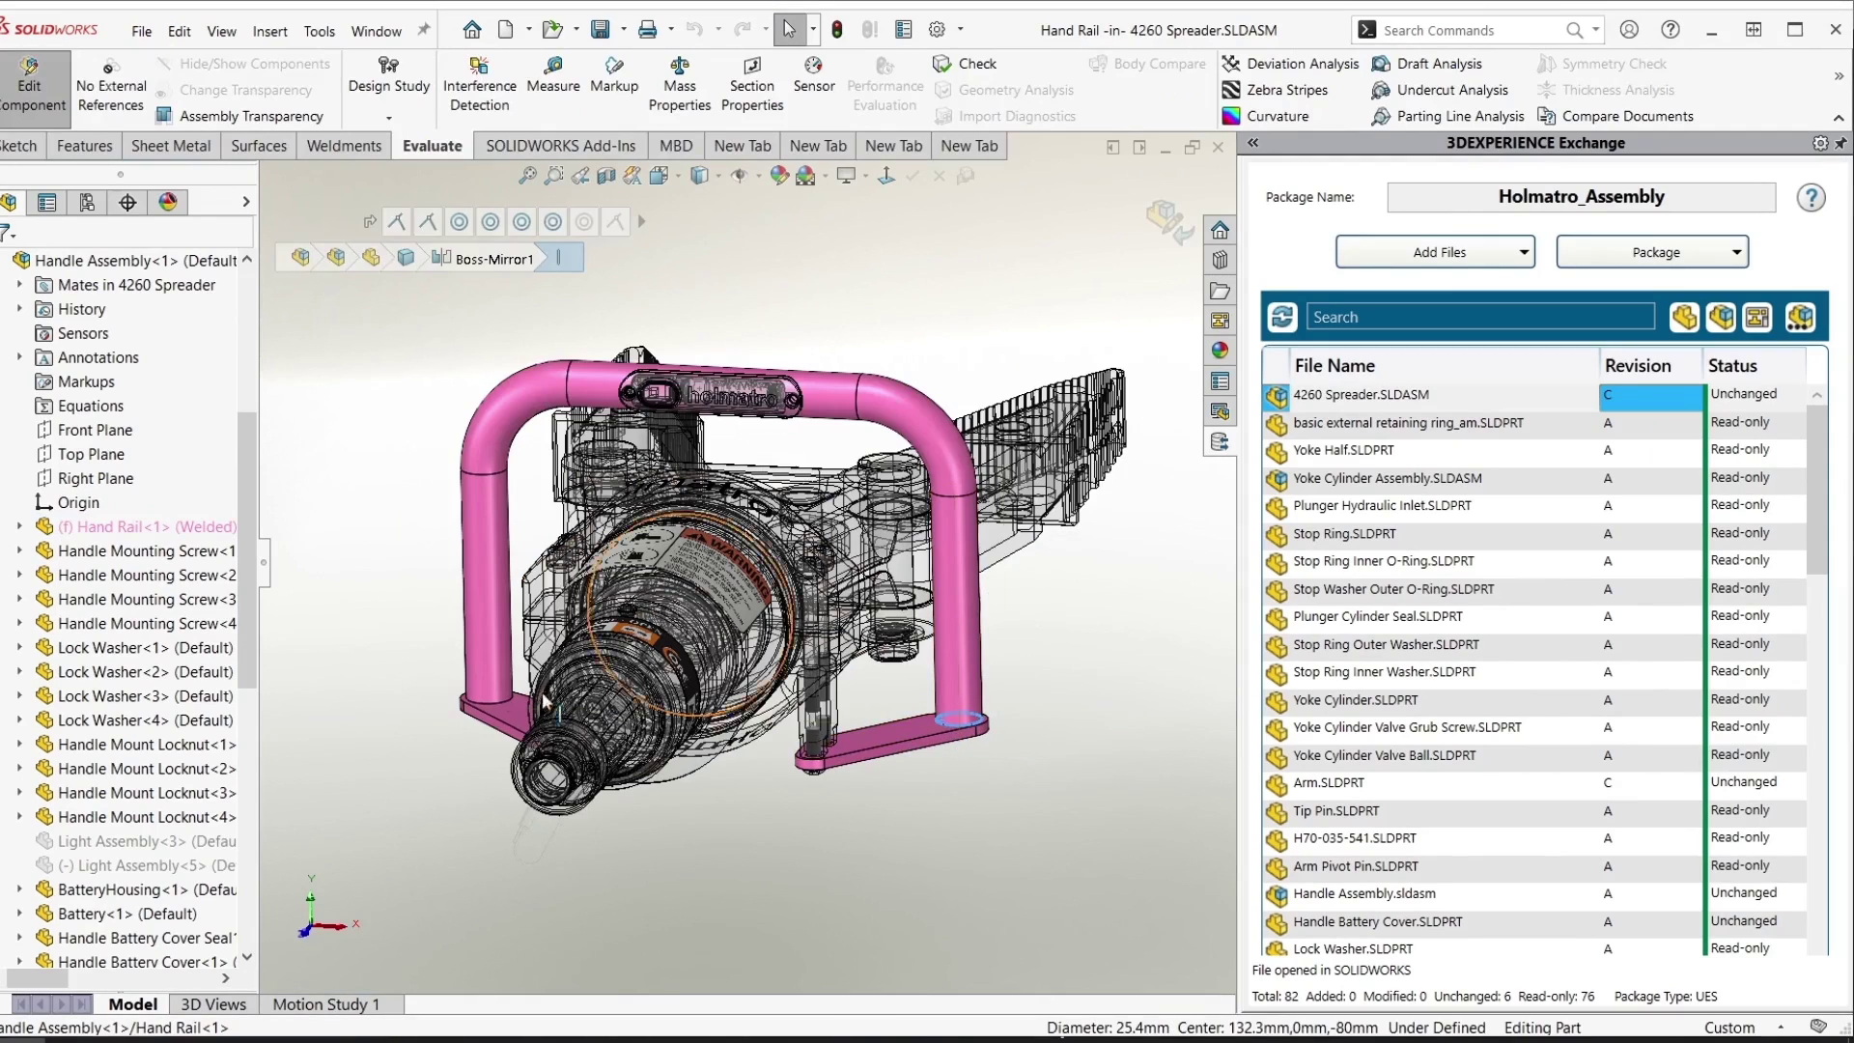
pyautogui.keyDown('ctrl'); pyautogui.click(489, 697); pyautogui.keyUp('ctrl')
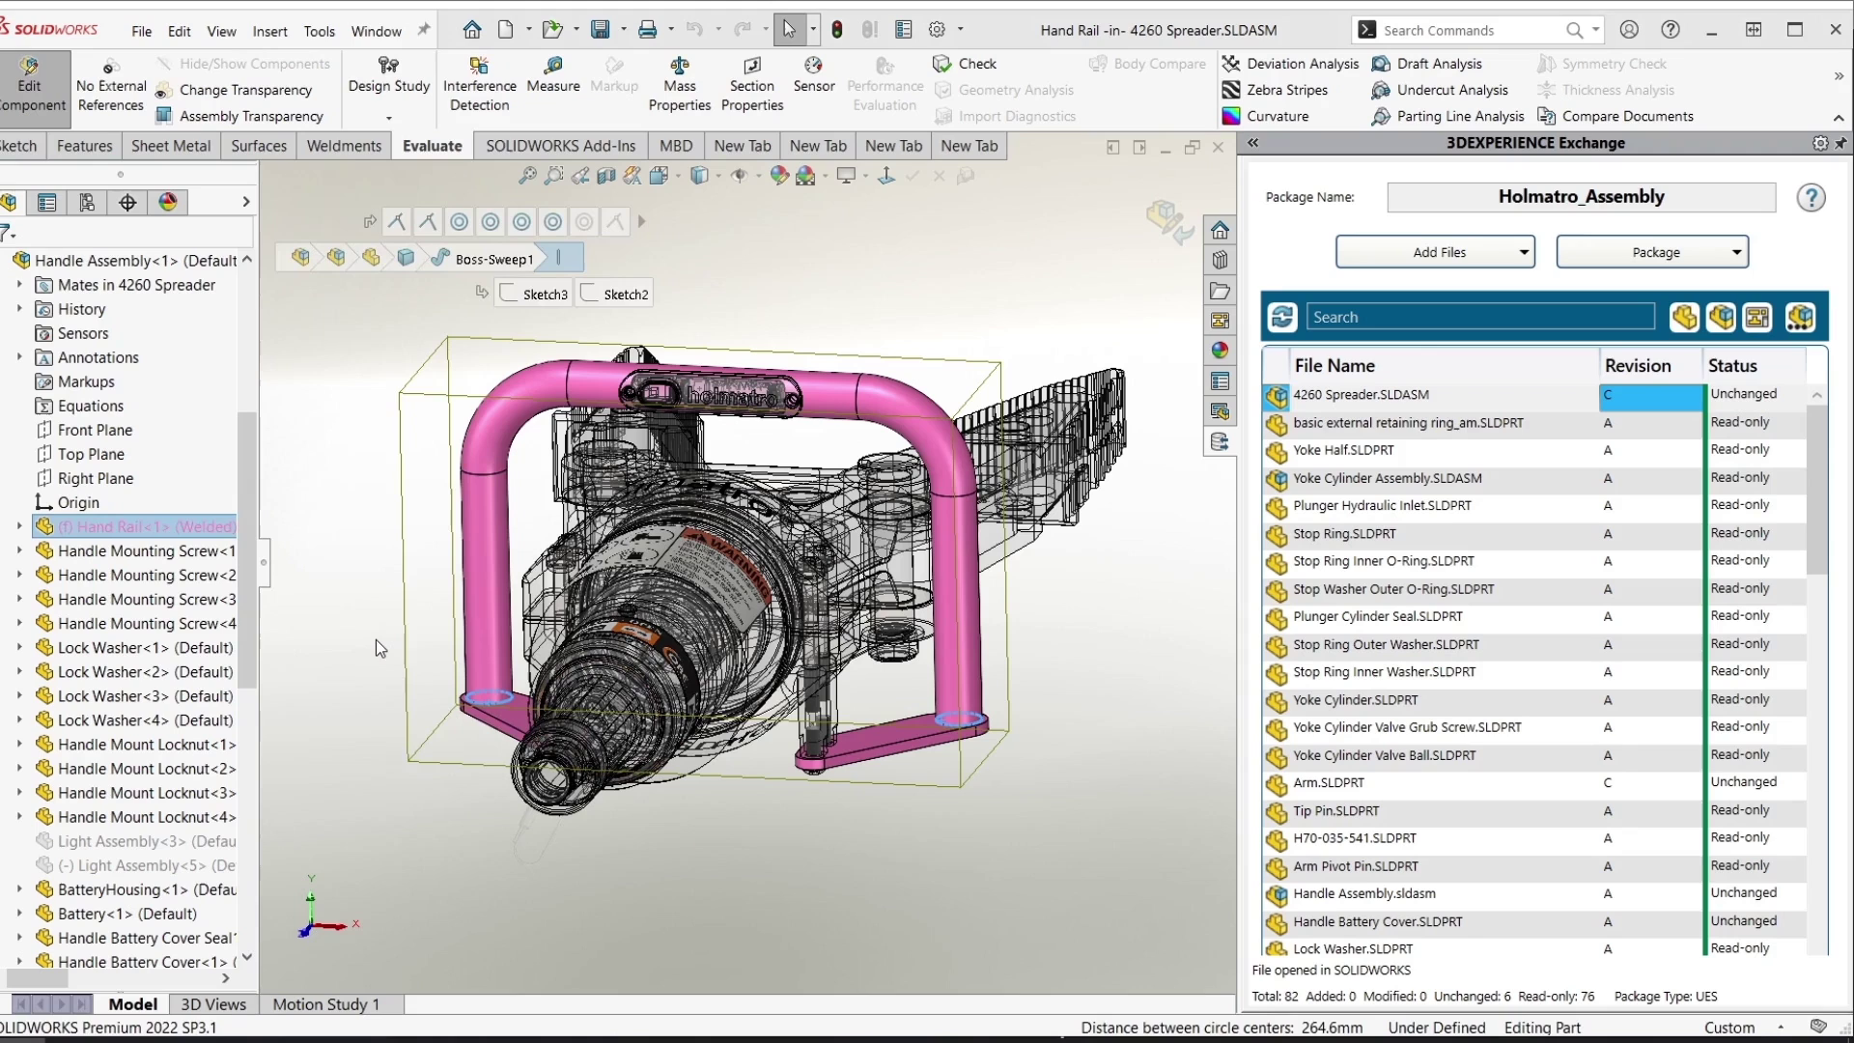
pyautogui.press('f')
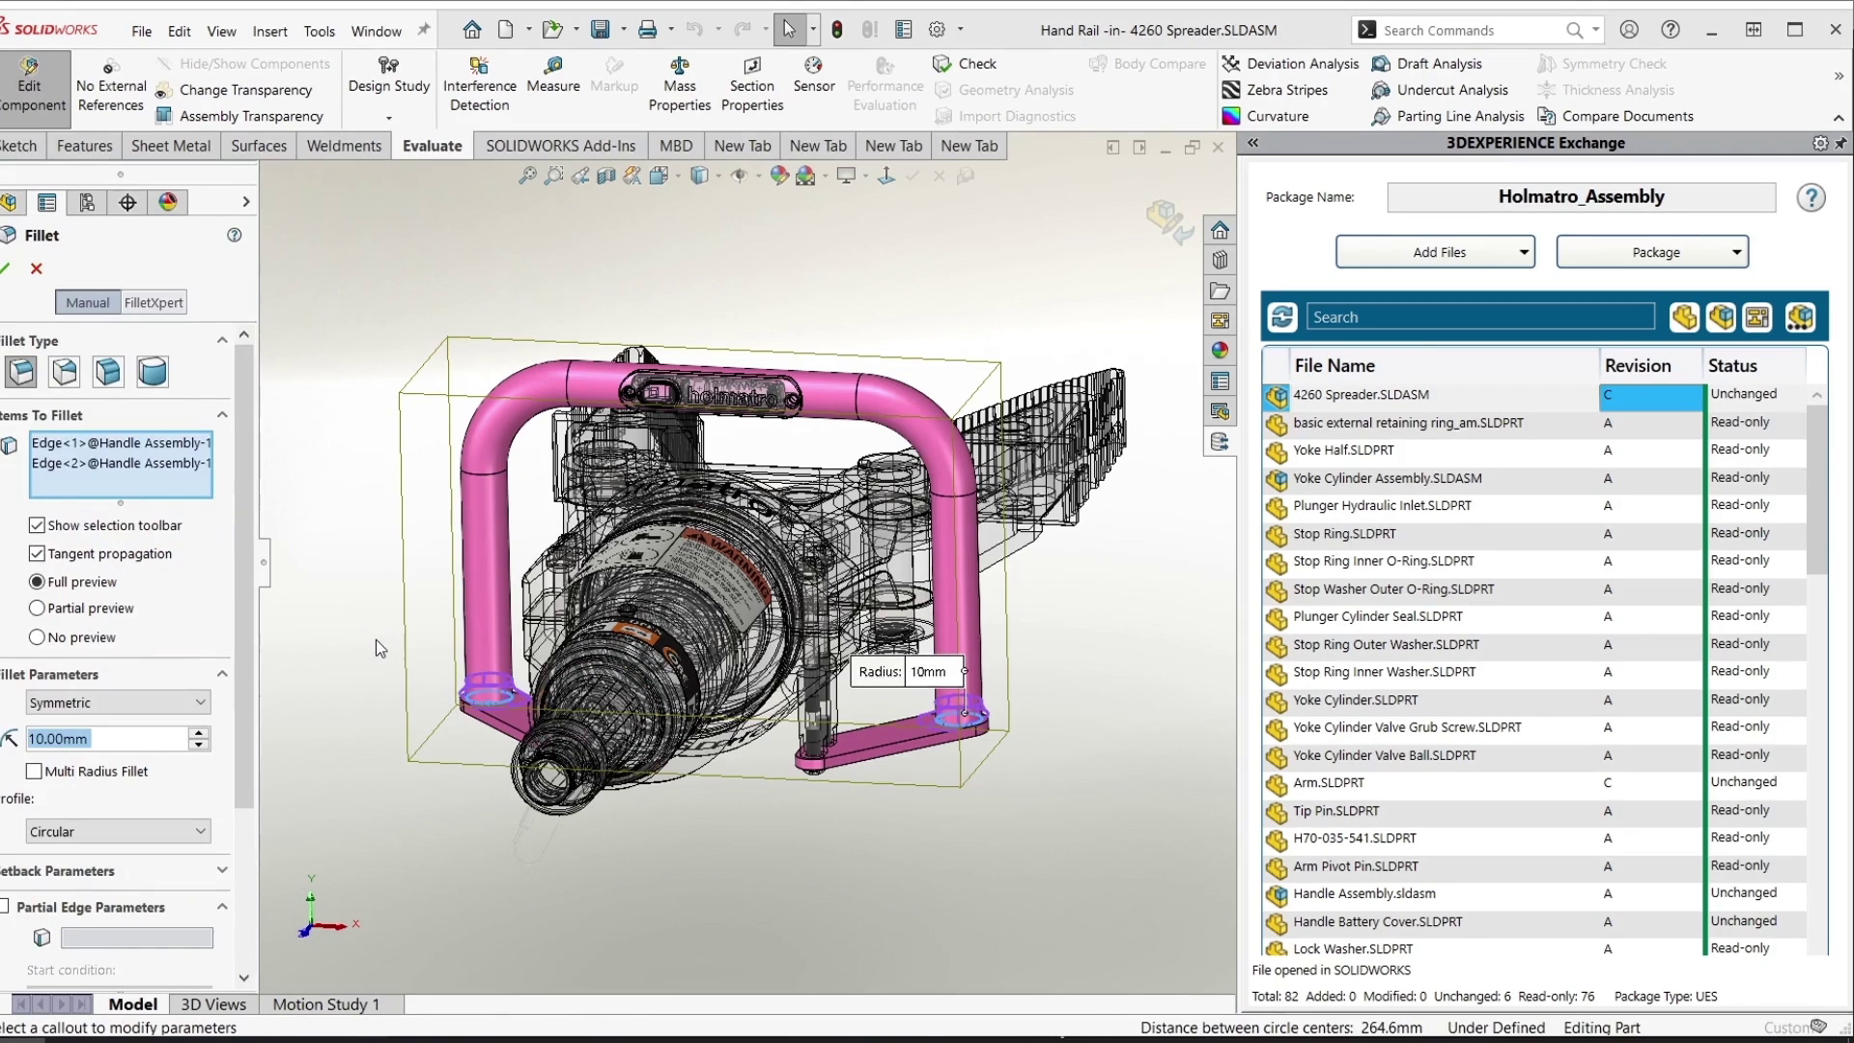
pyautogui.doubleClick(118, 733)
pyautogui.write('2')
pyautogui.press('Return')
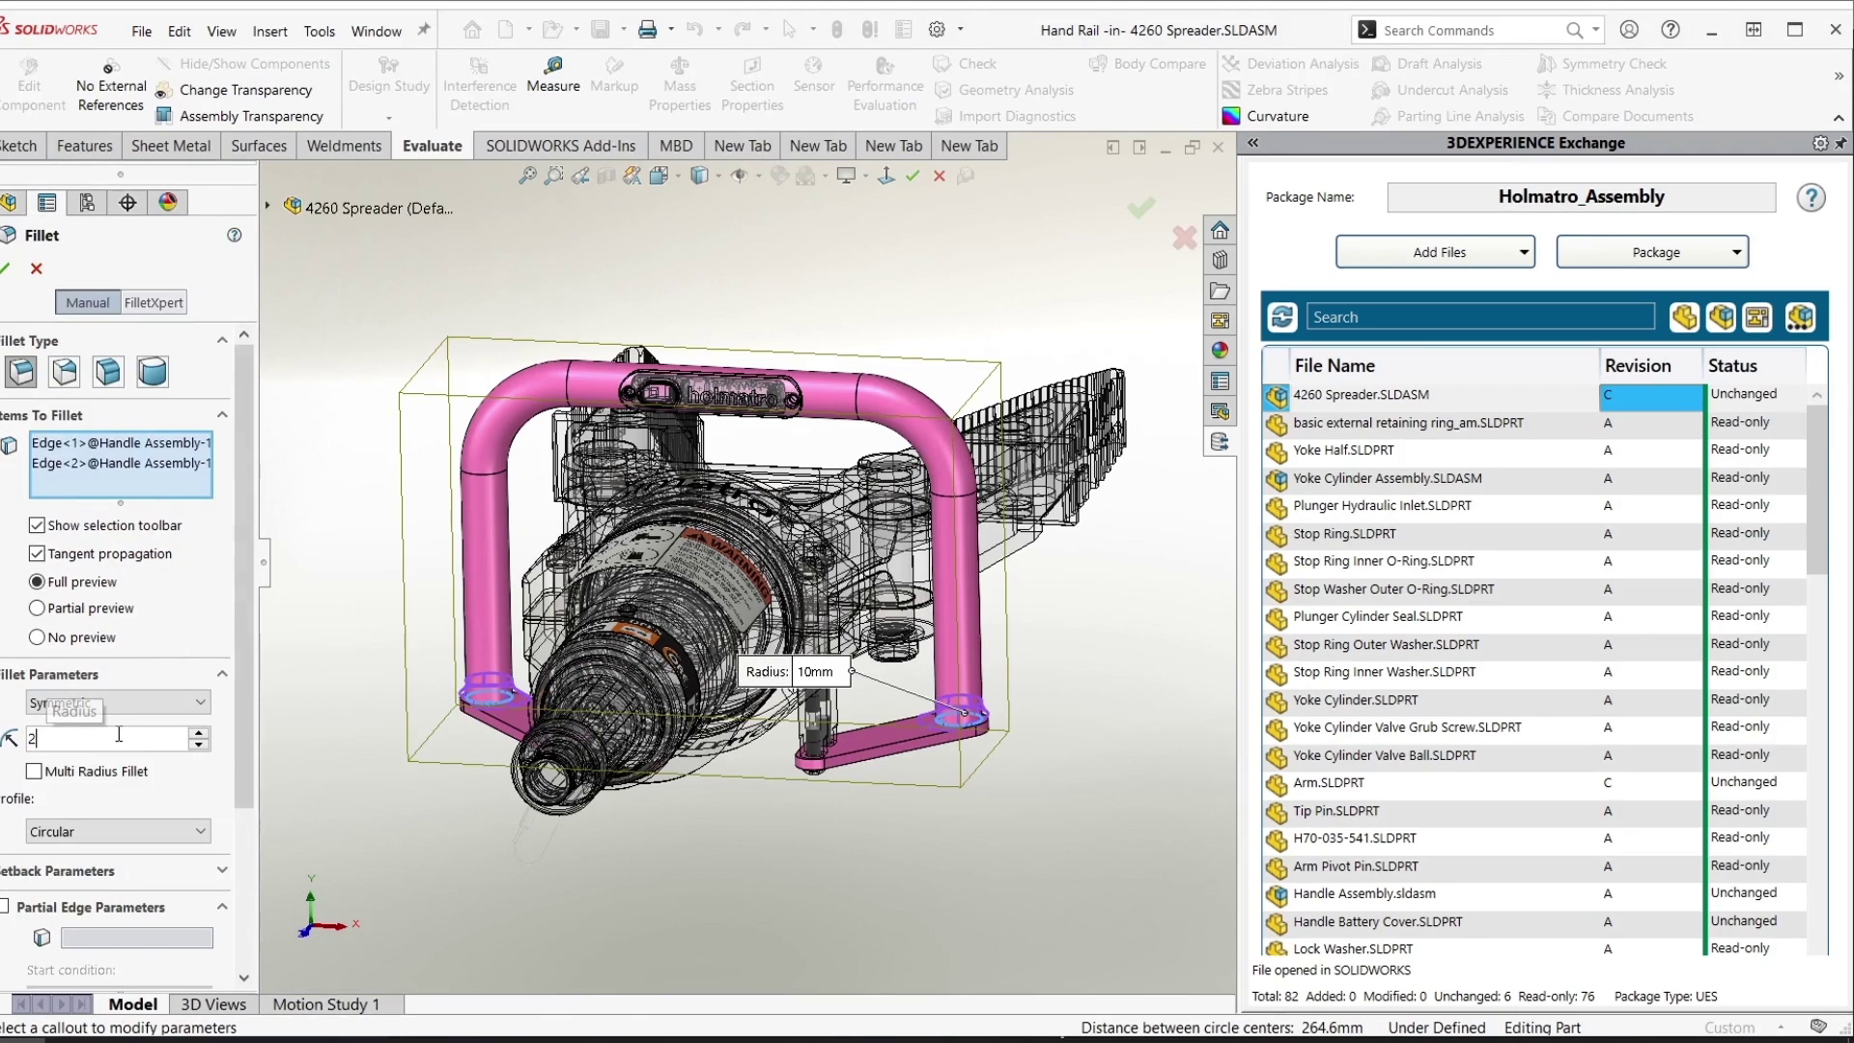
pyautogui.click(5, 270)
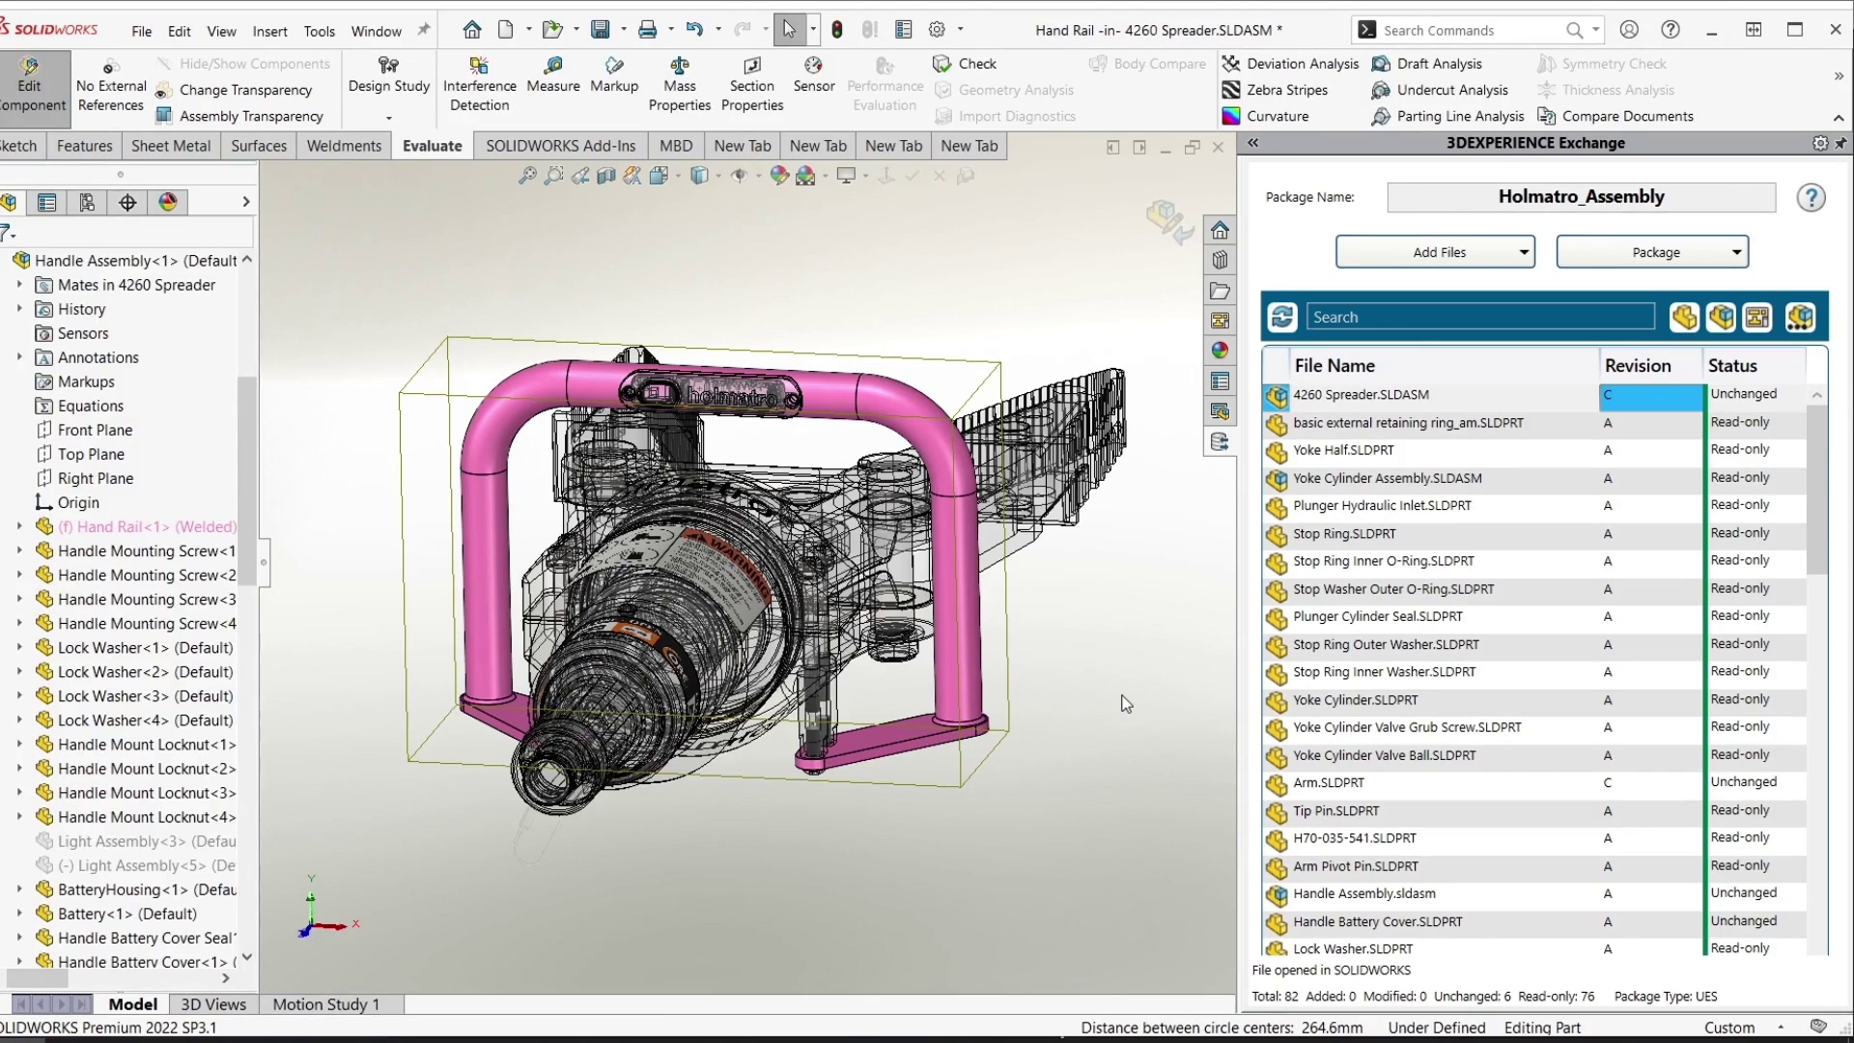
# Return to the spreader assembly and orbit it to inspect its side and jaws
pyautogui.click(1178, 232)
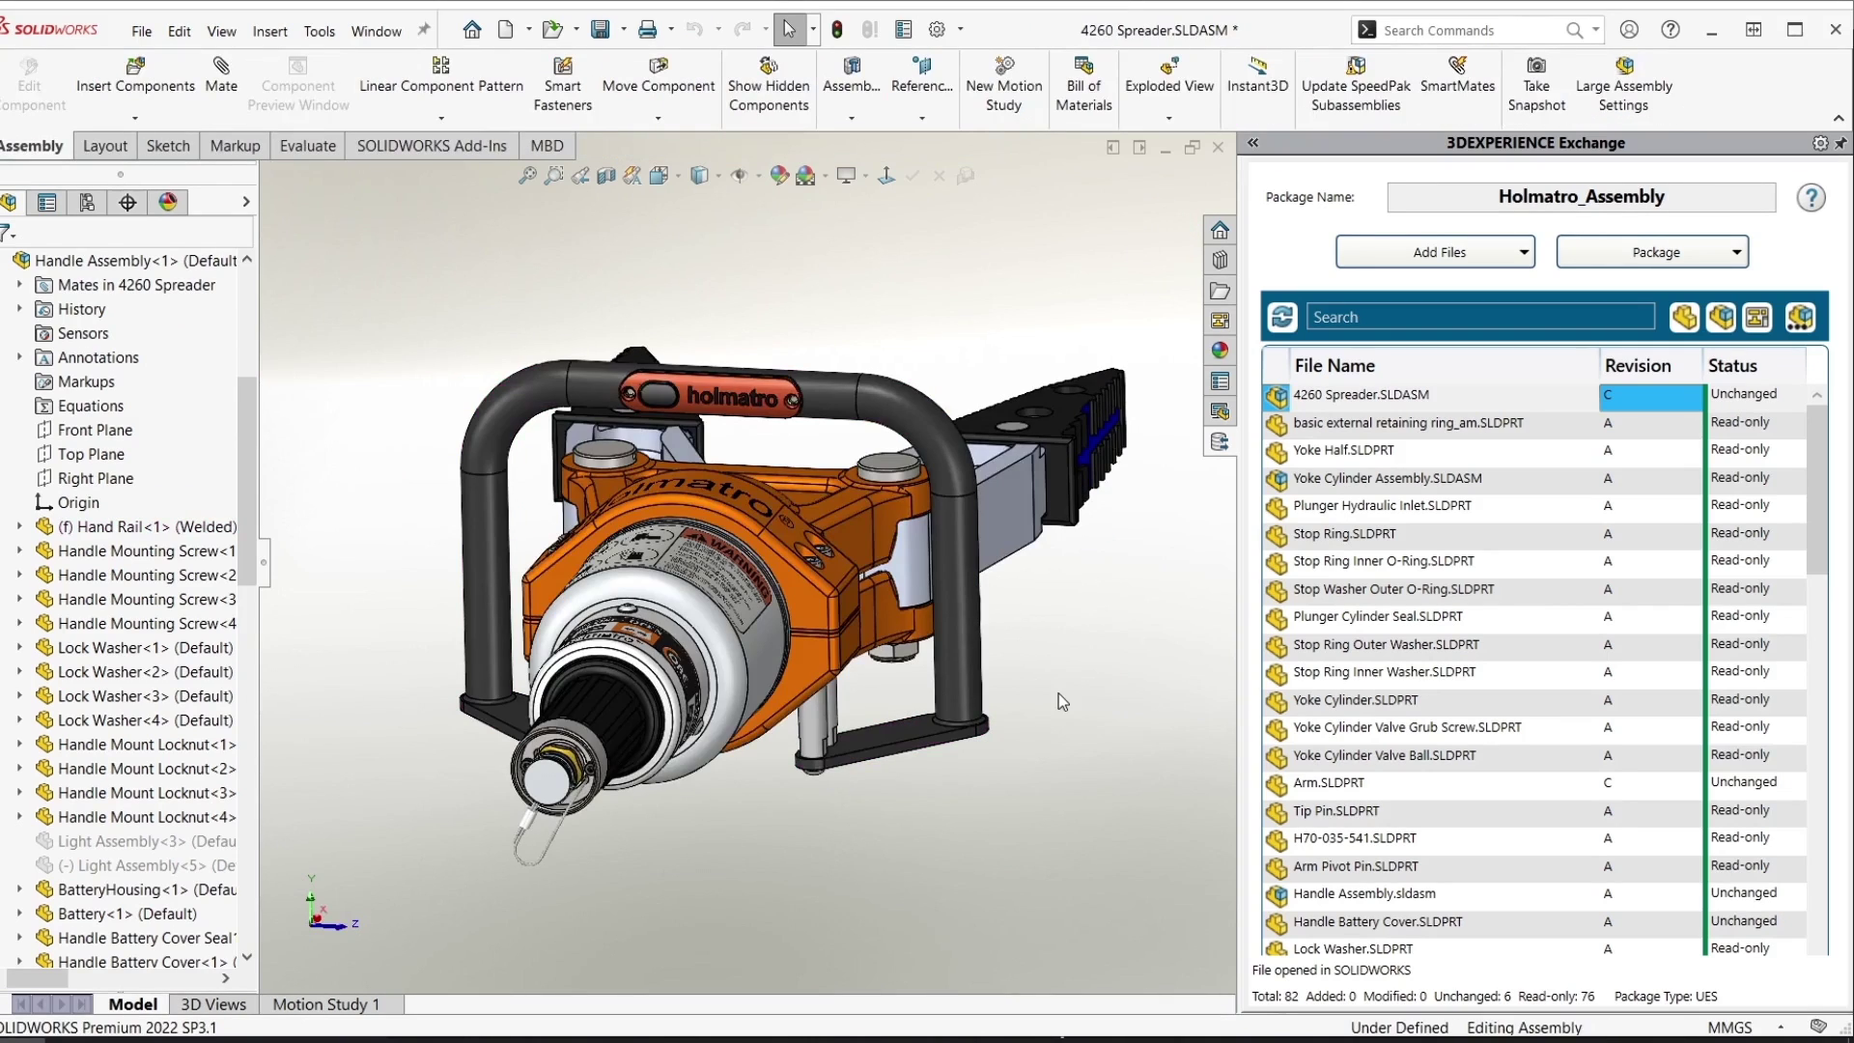
pyautogui.scroll(3, 1058, 693)
pyautogui.moveTo(988, 648); pyautogui.dragTo(791, 740, button='middle')
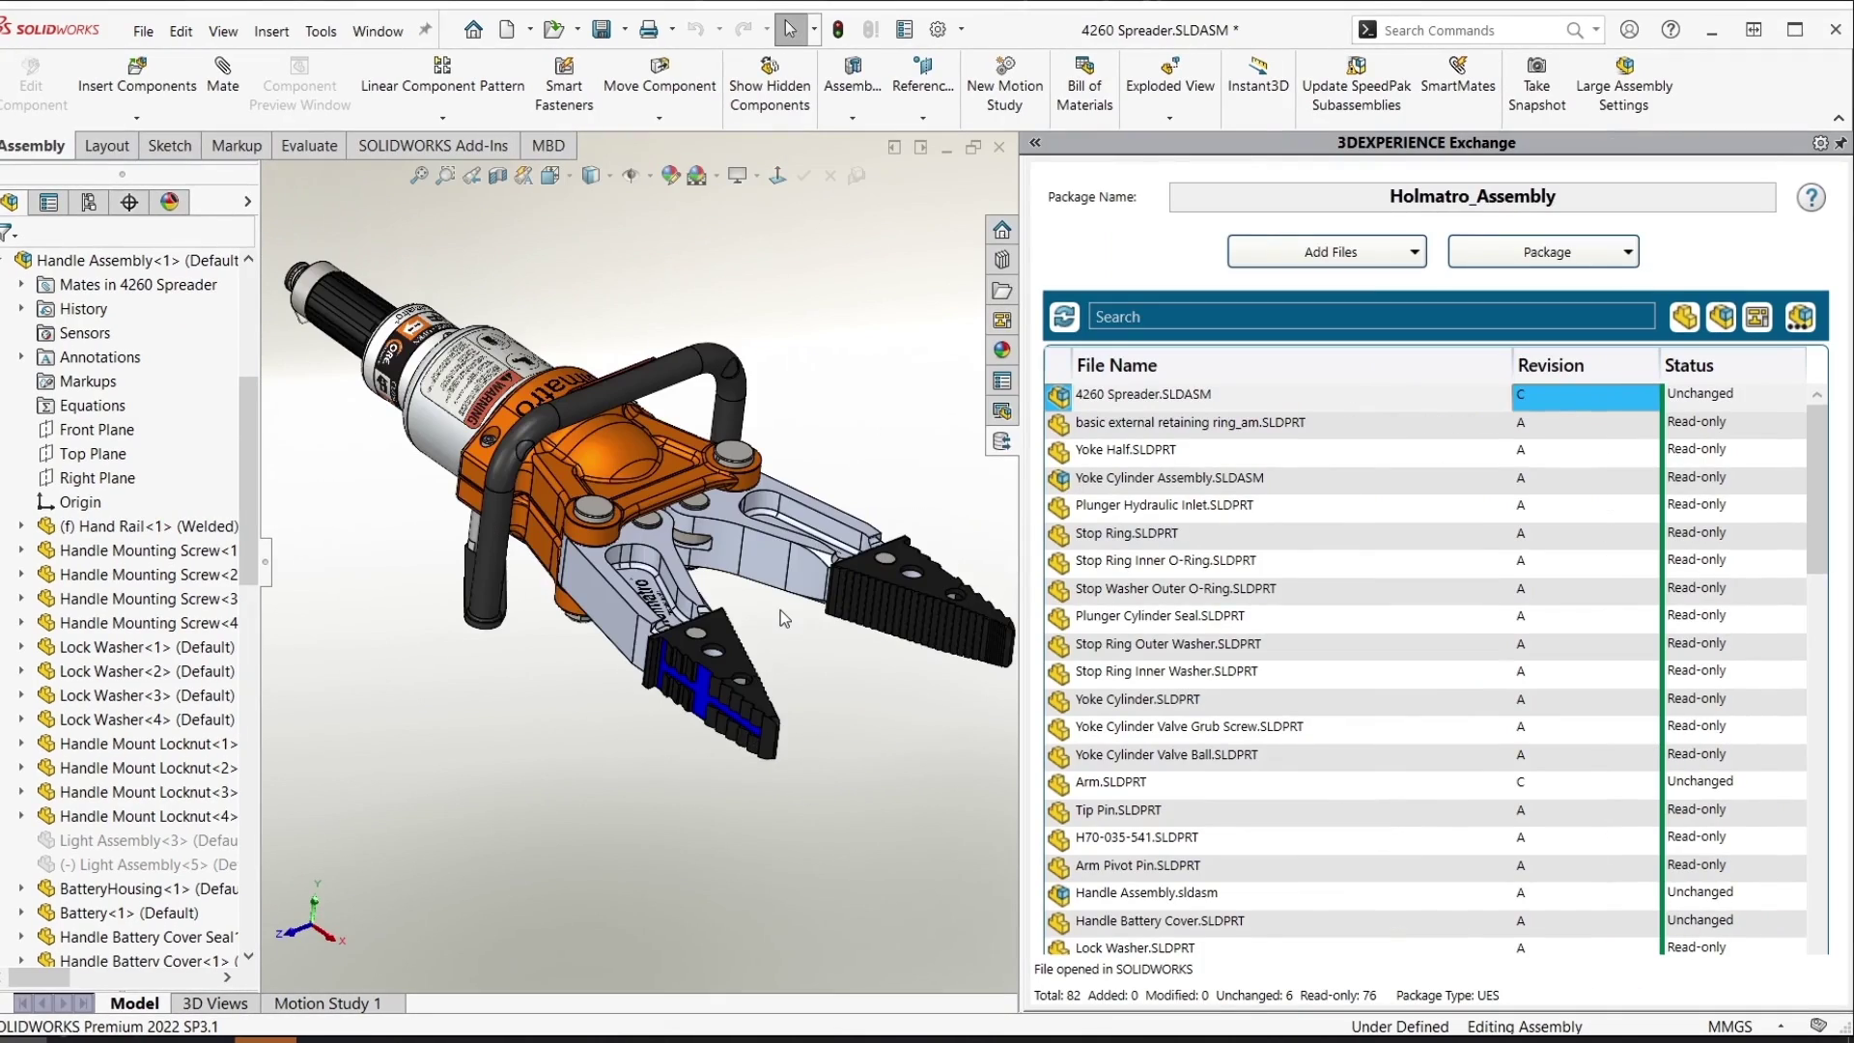
pyautogui.moveTo(780, 611)
pyautogui.mouseDown(button='middle')
pyautogui.moveTo(739, 607)
pyautogui.moveTo(780, 618)
pyautogui.mouseUp(button='middle')
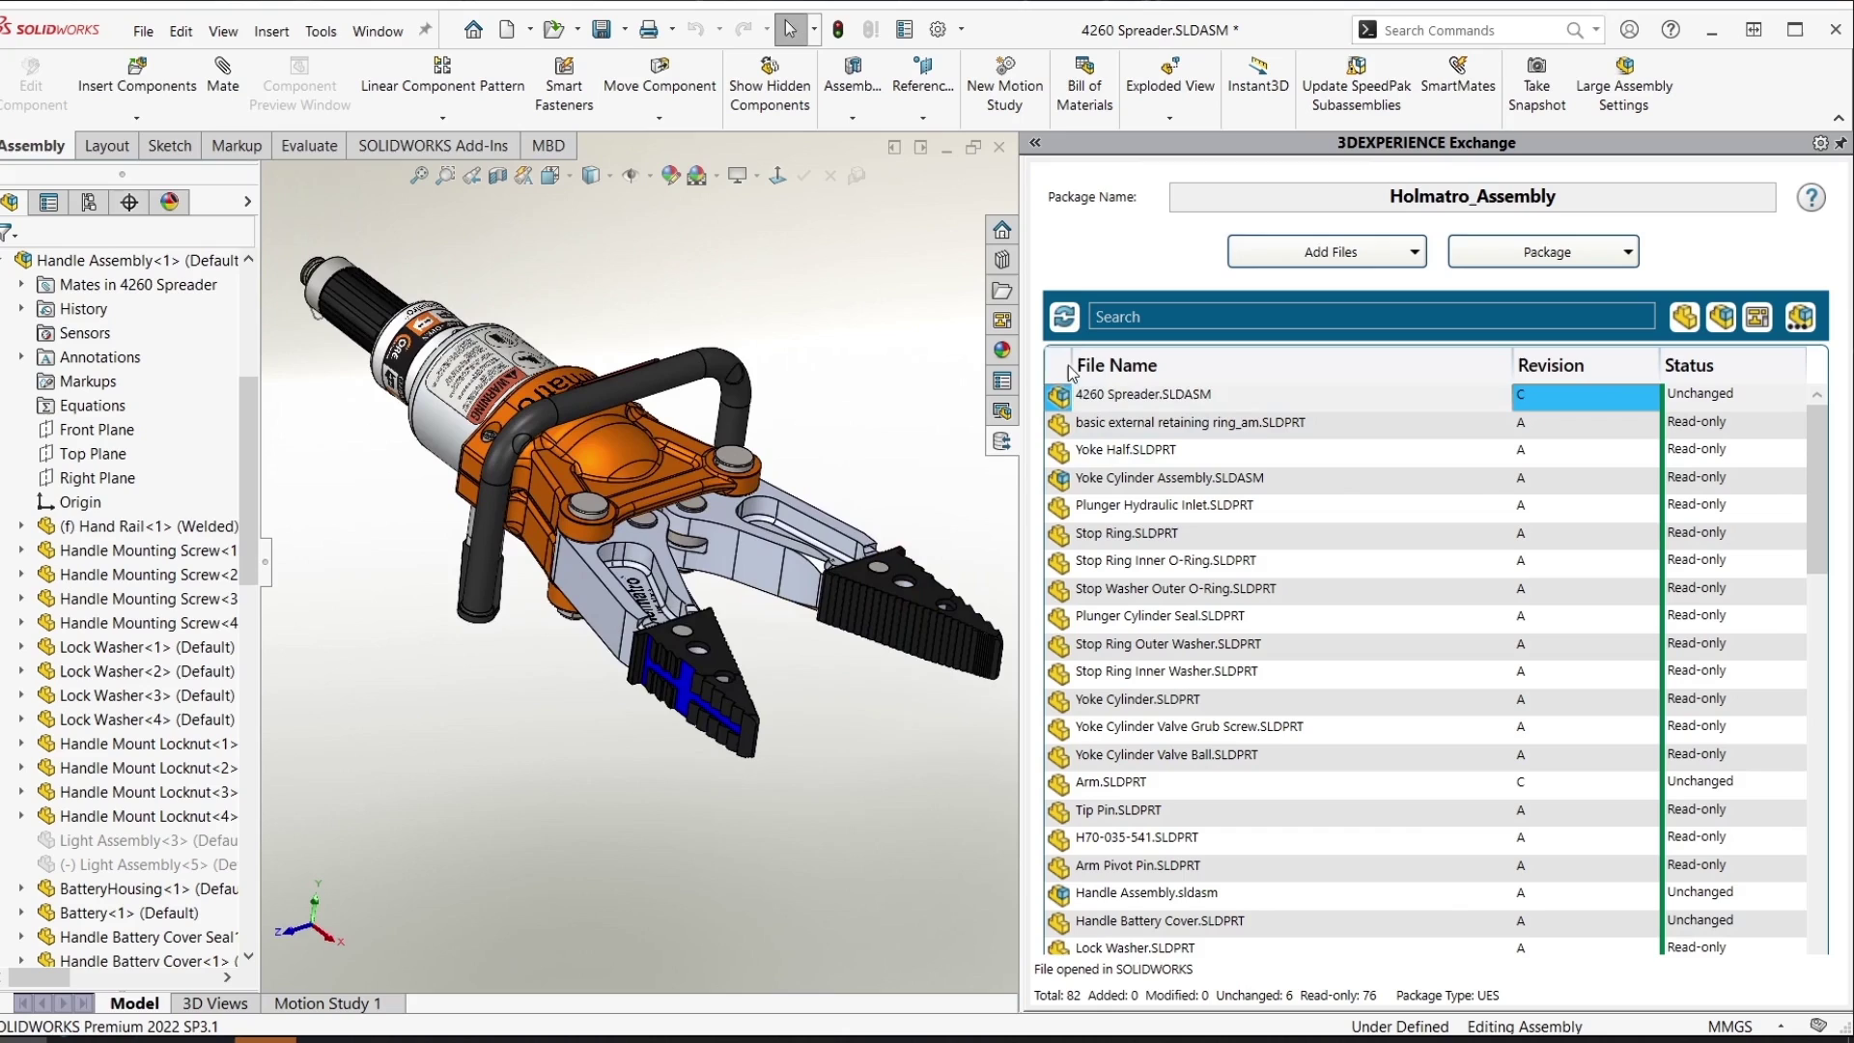
# Refresh the Exchange file statuses and scroll the list to check the Hand Rail shows Modified*
pyautogui.click(1065, 318)
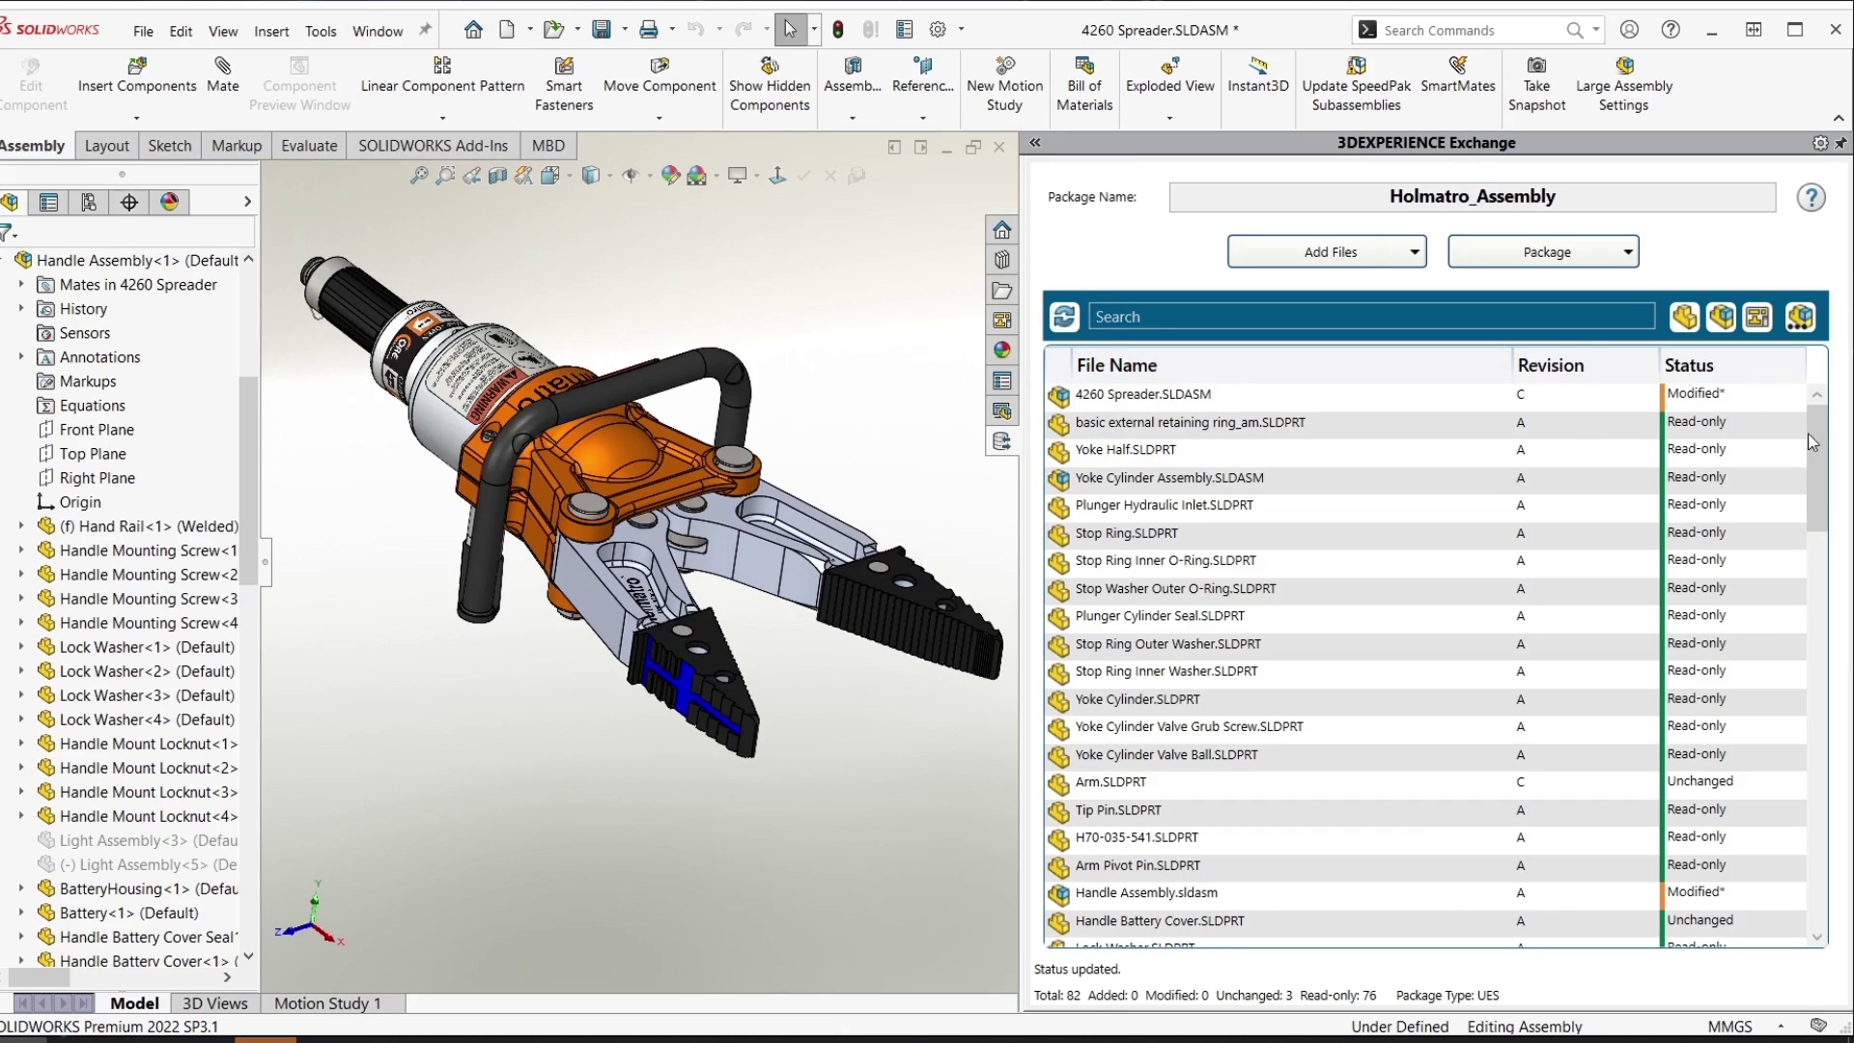
pyautogui.moveTo(1817, 445); pyautogui.dragTo(1811, 506)
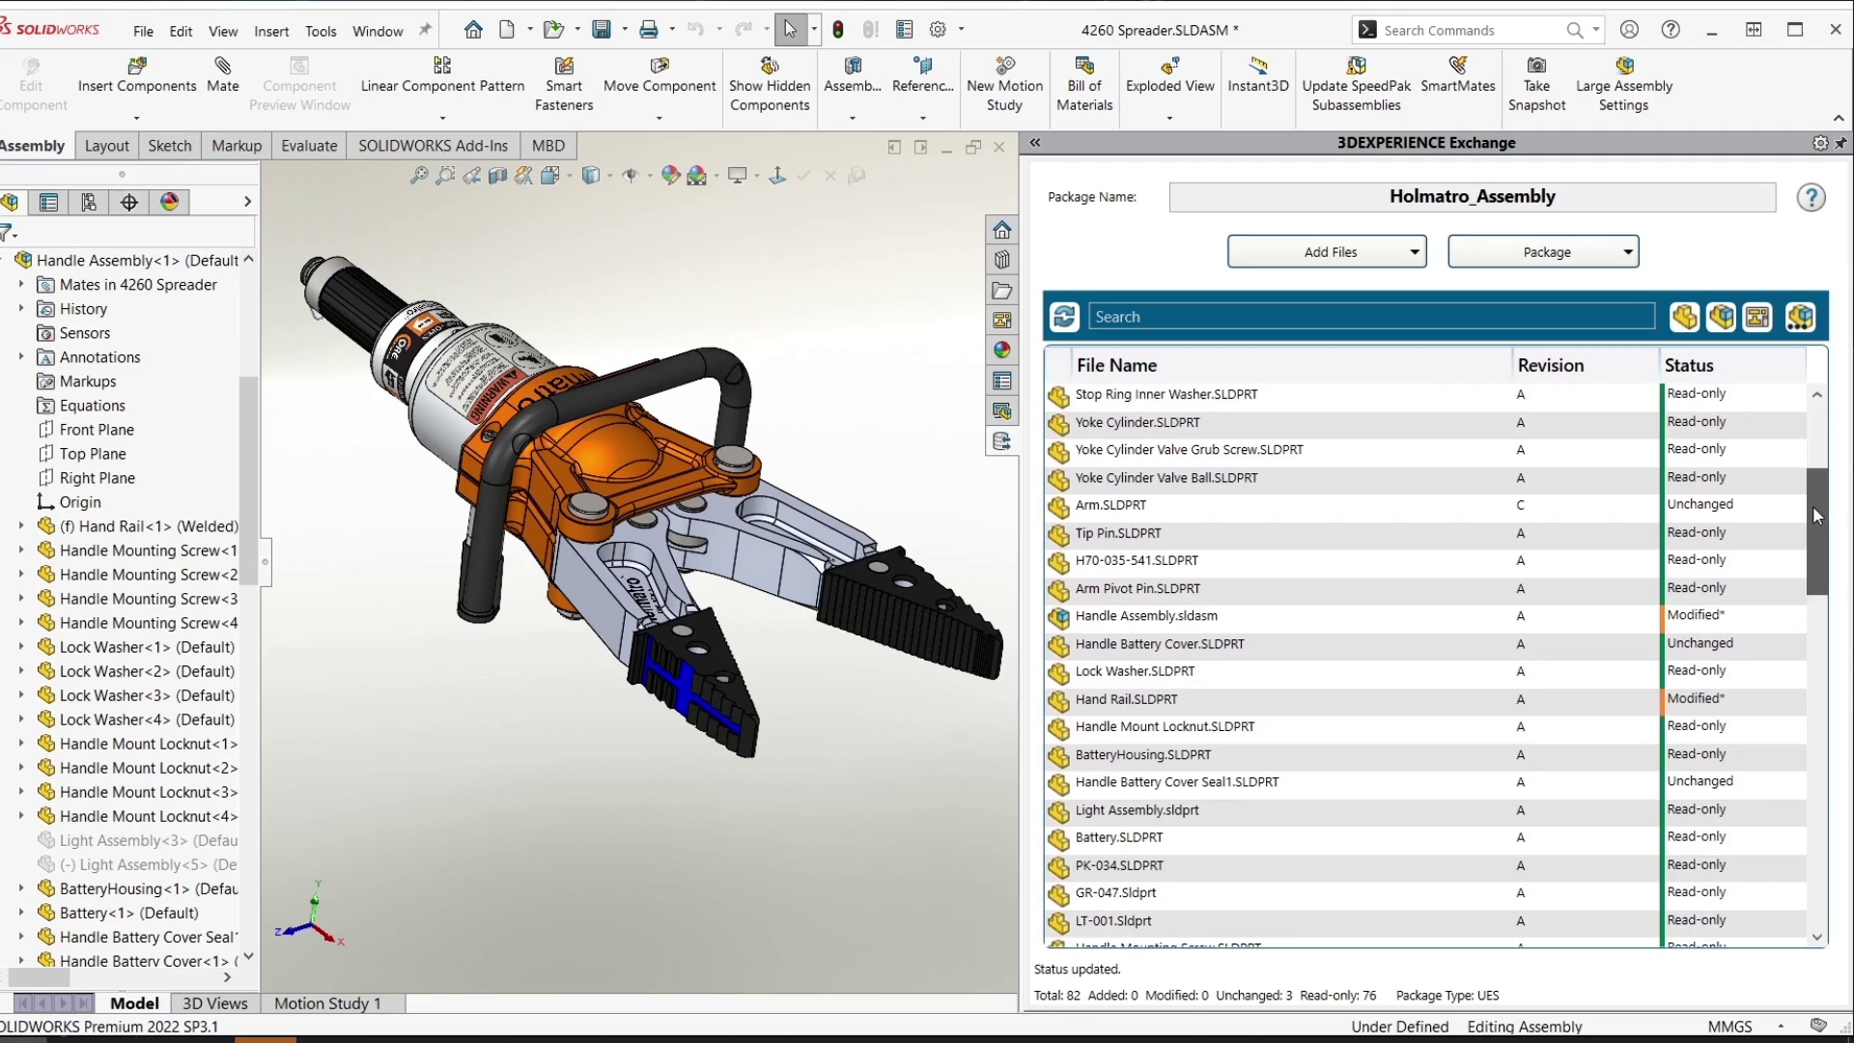
pyautogui.moveTo(1091, 705)
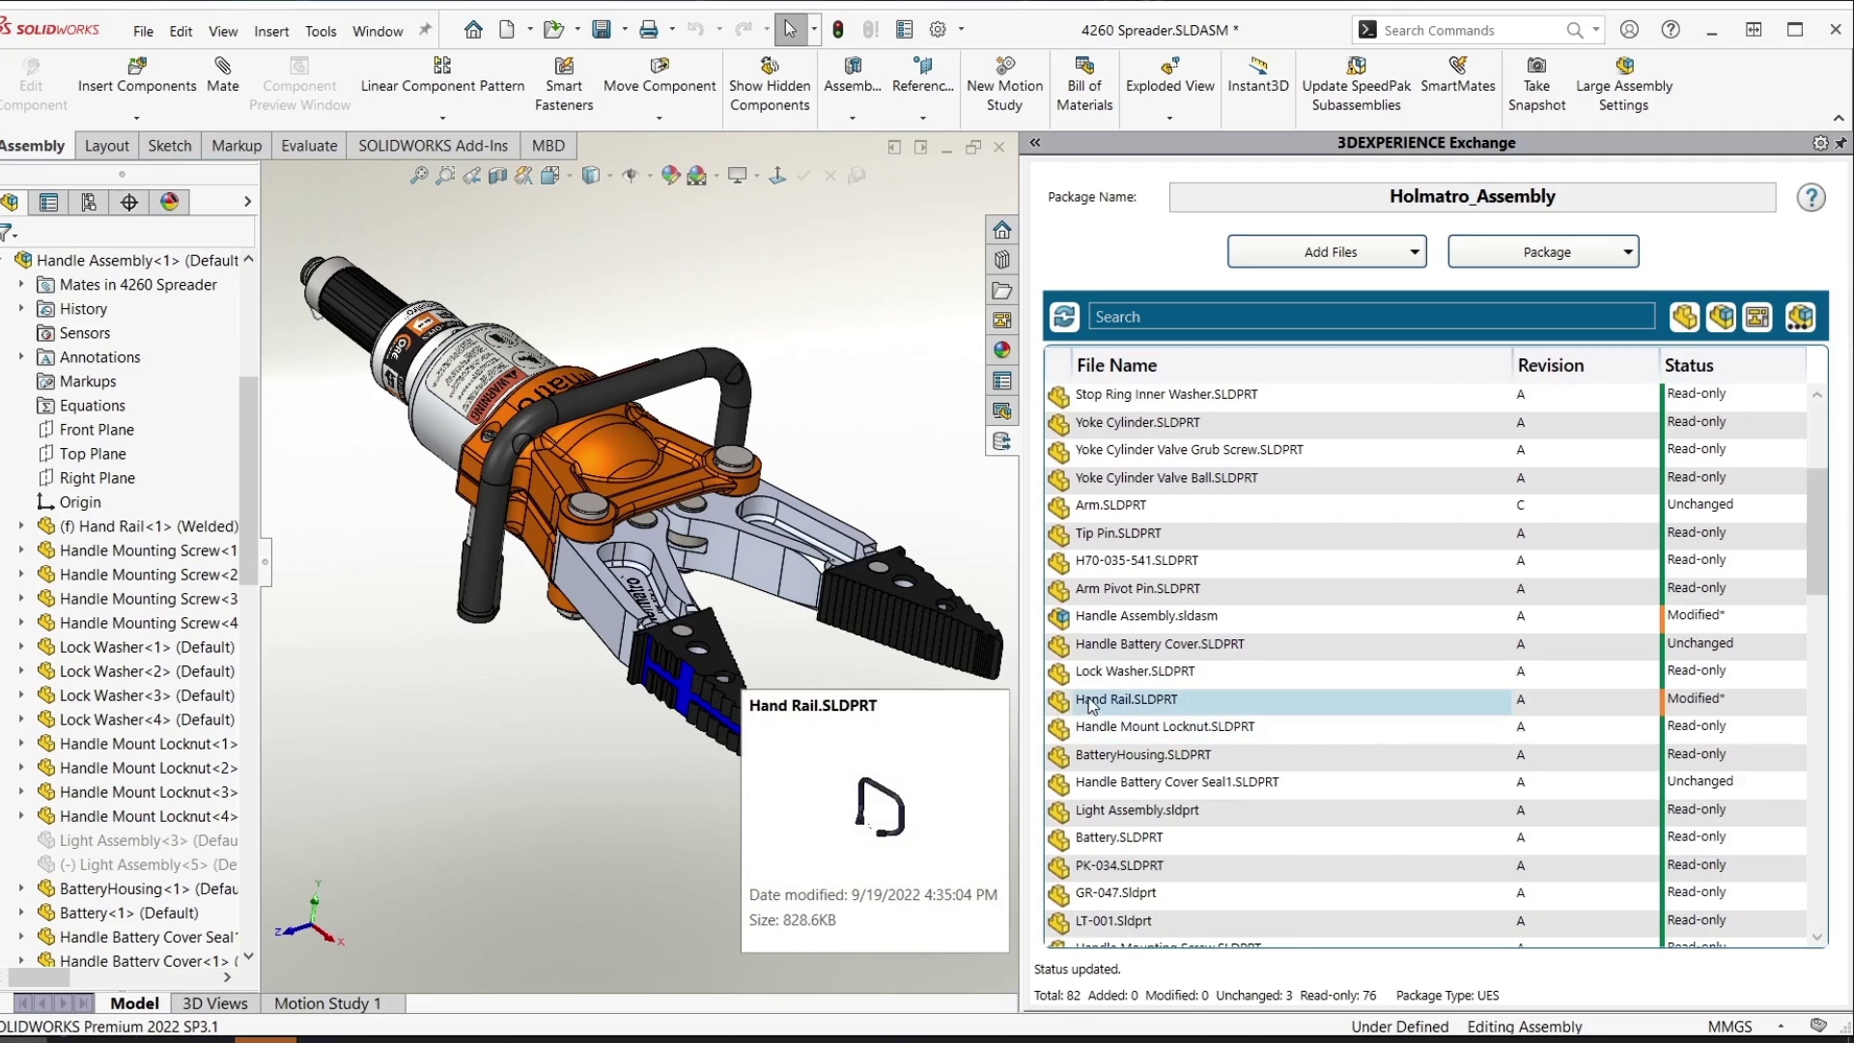
pyautogui.moveTo(1113, 625)
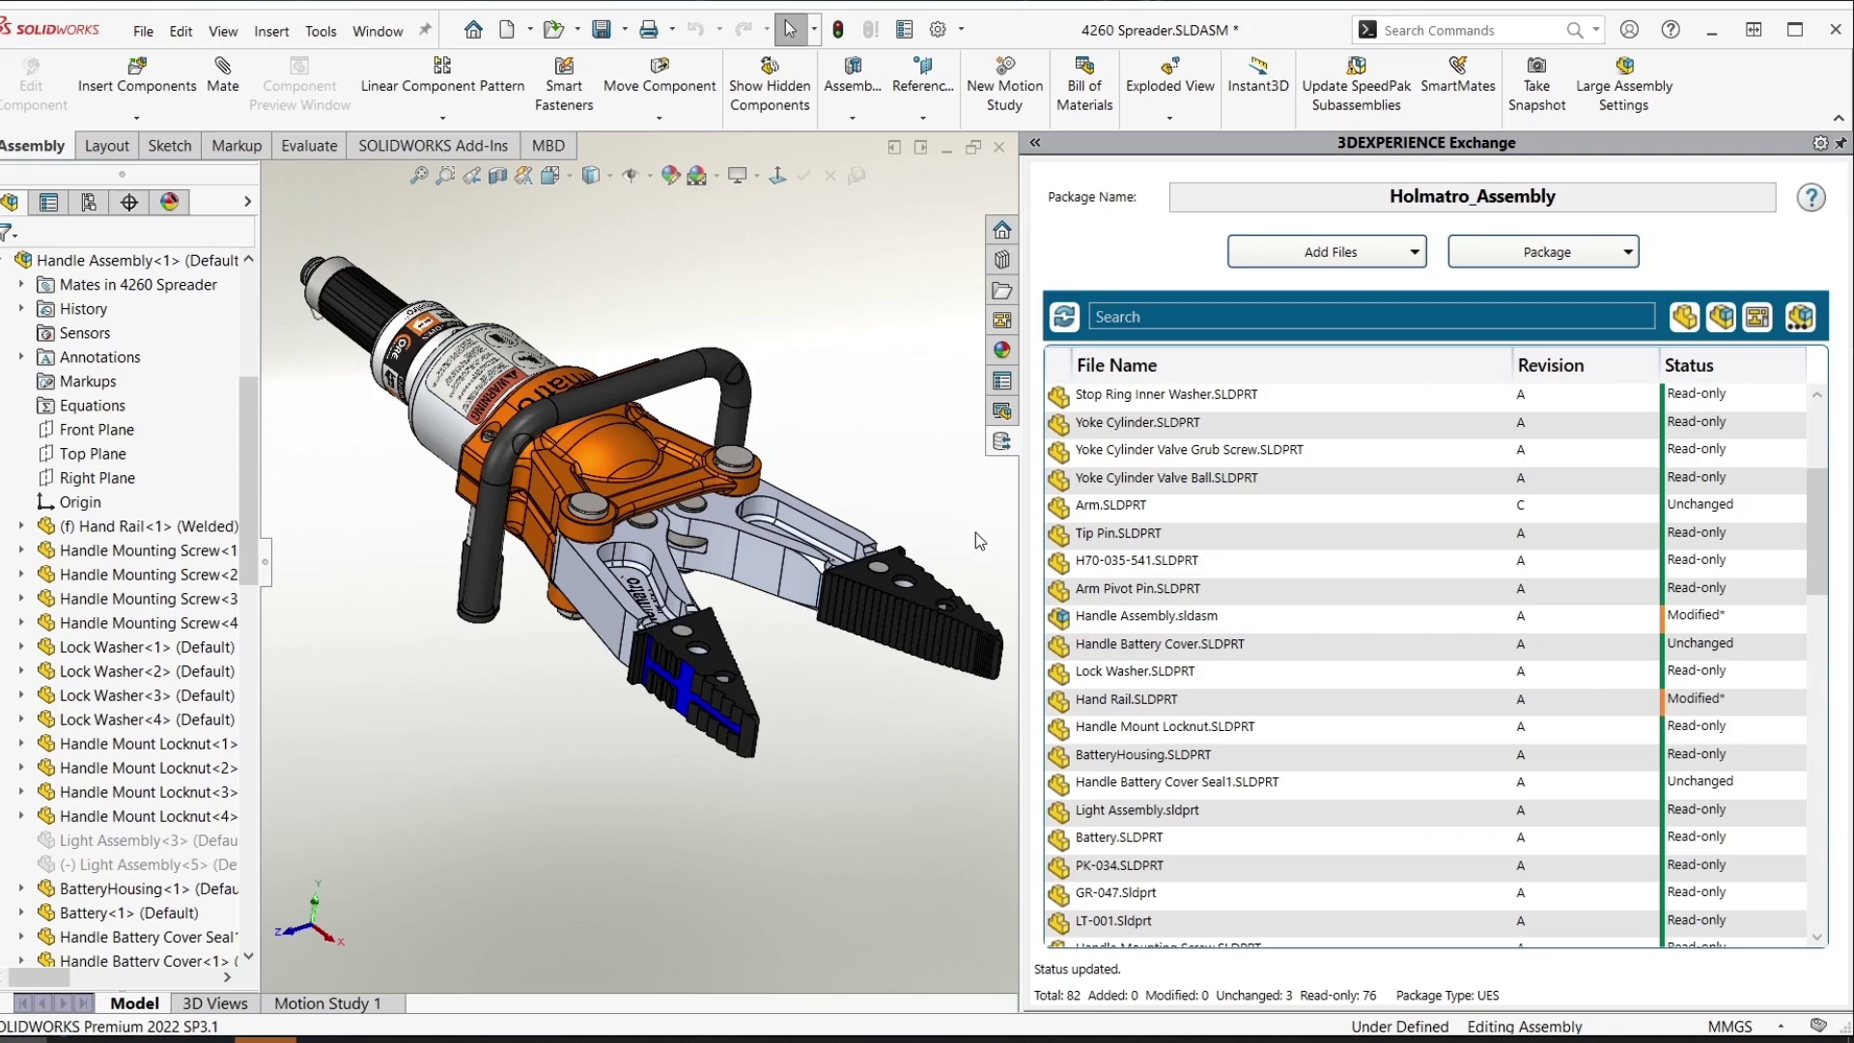
# Save all modified documents: the spreader assembly, Handle Assembly and Hand Rail
pyautogui.click(601, 32)
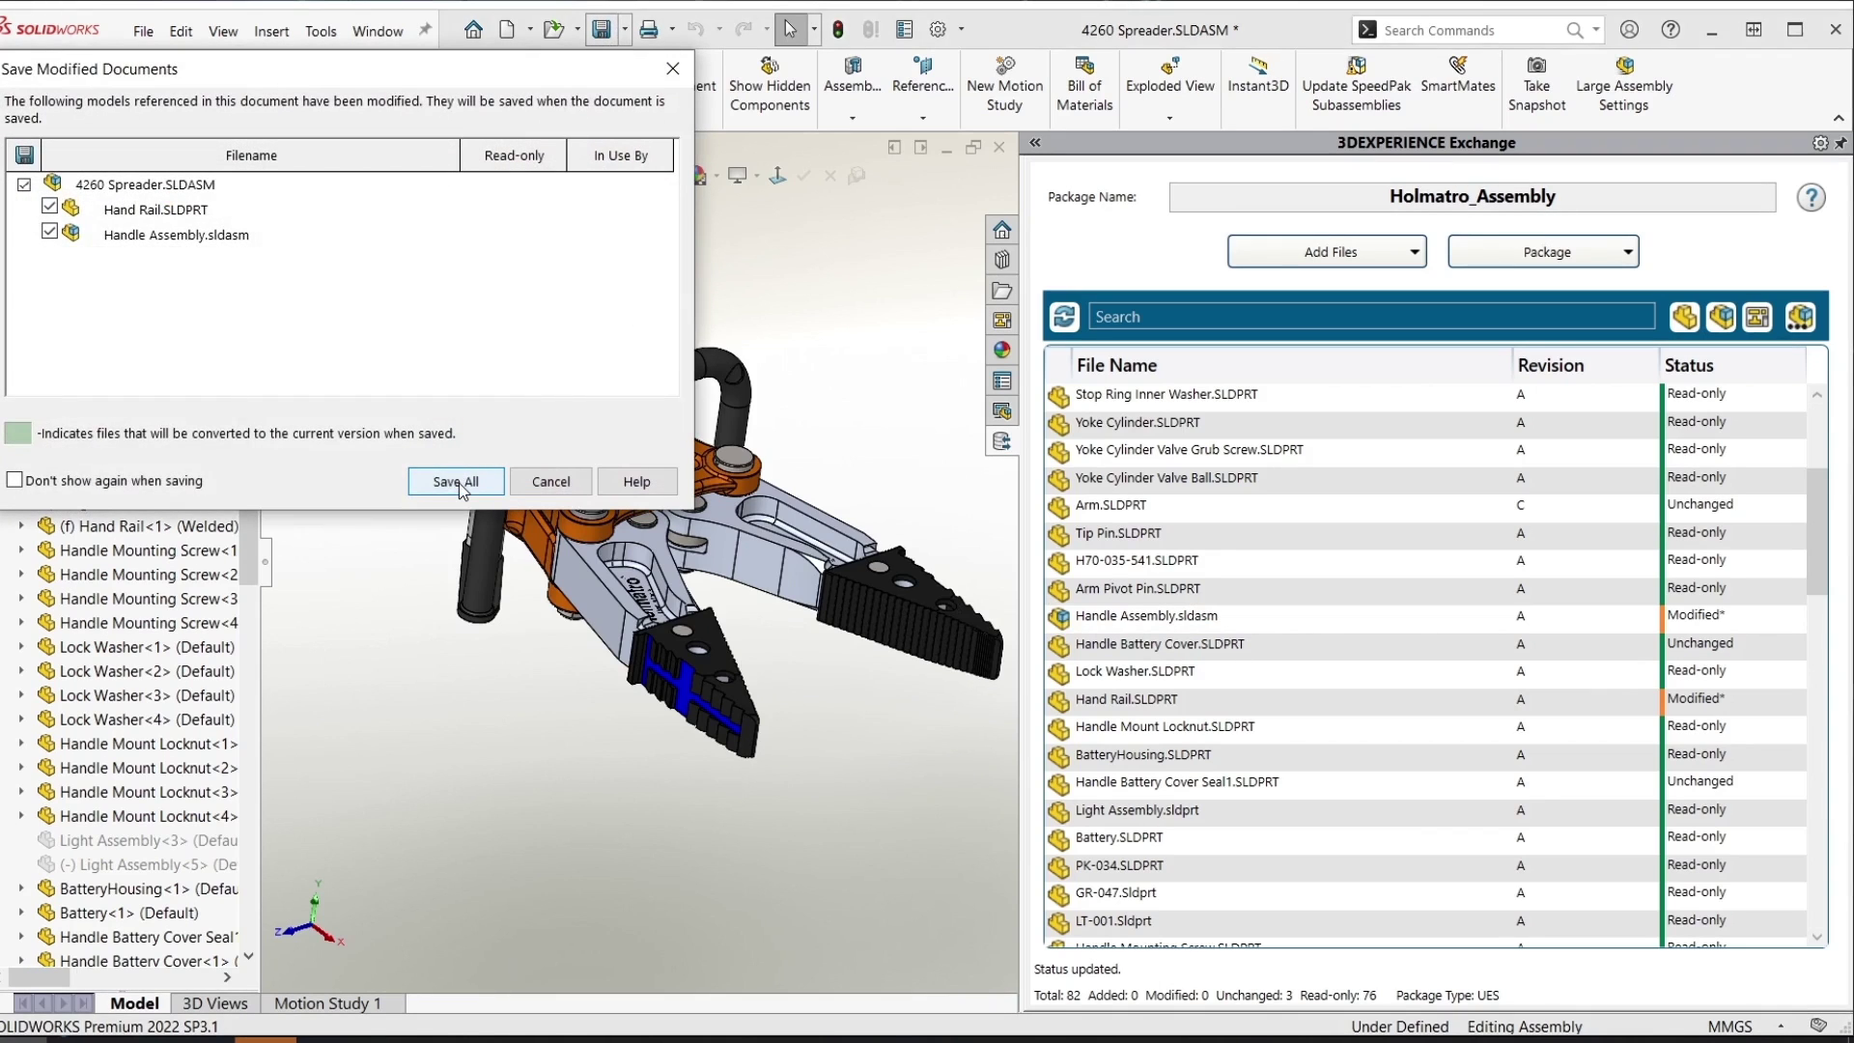
pyautogui.click(457, 484)
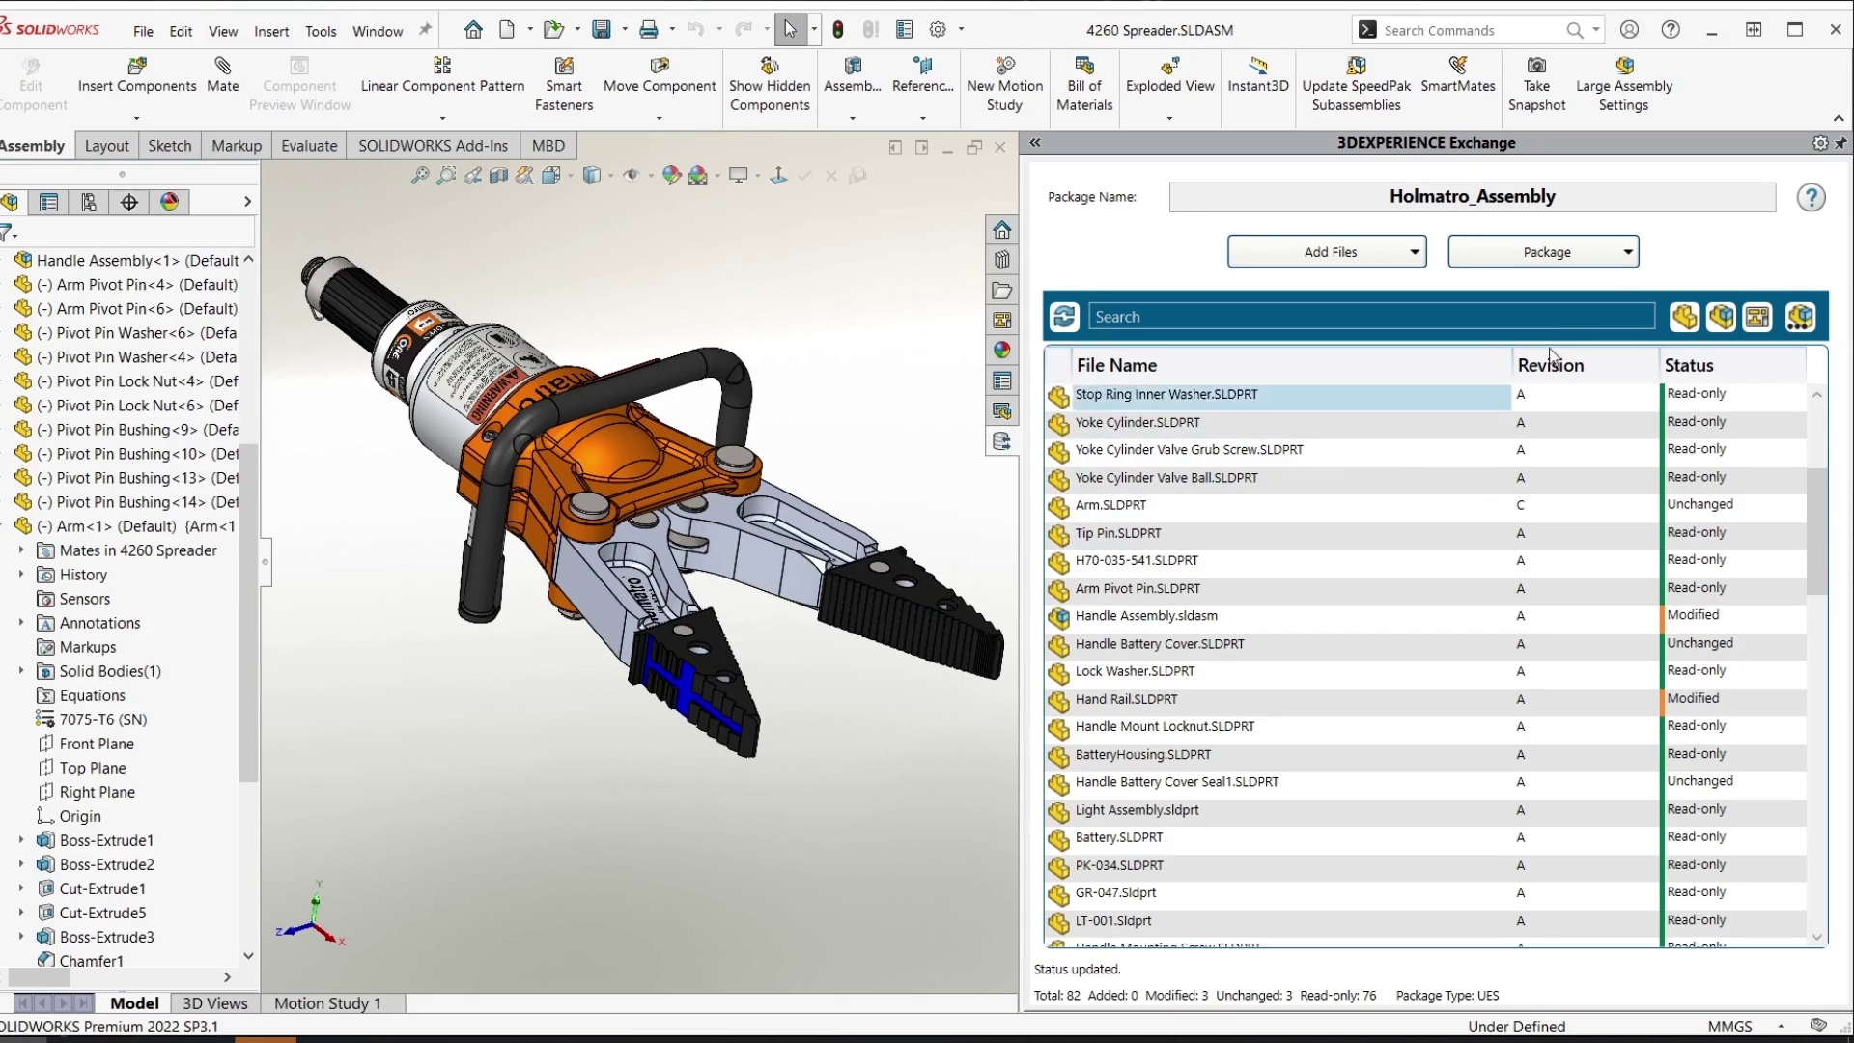
pyautogui.click(1614, 265)
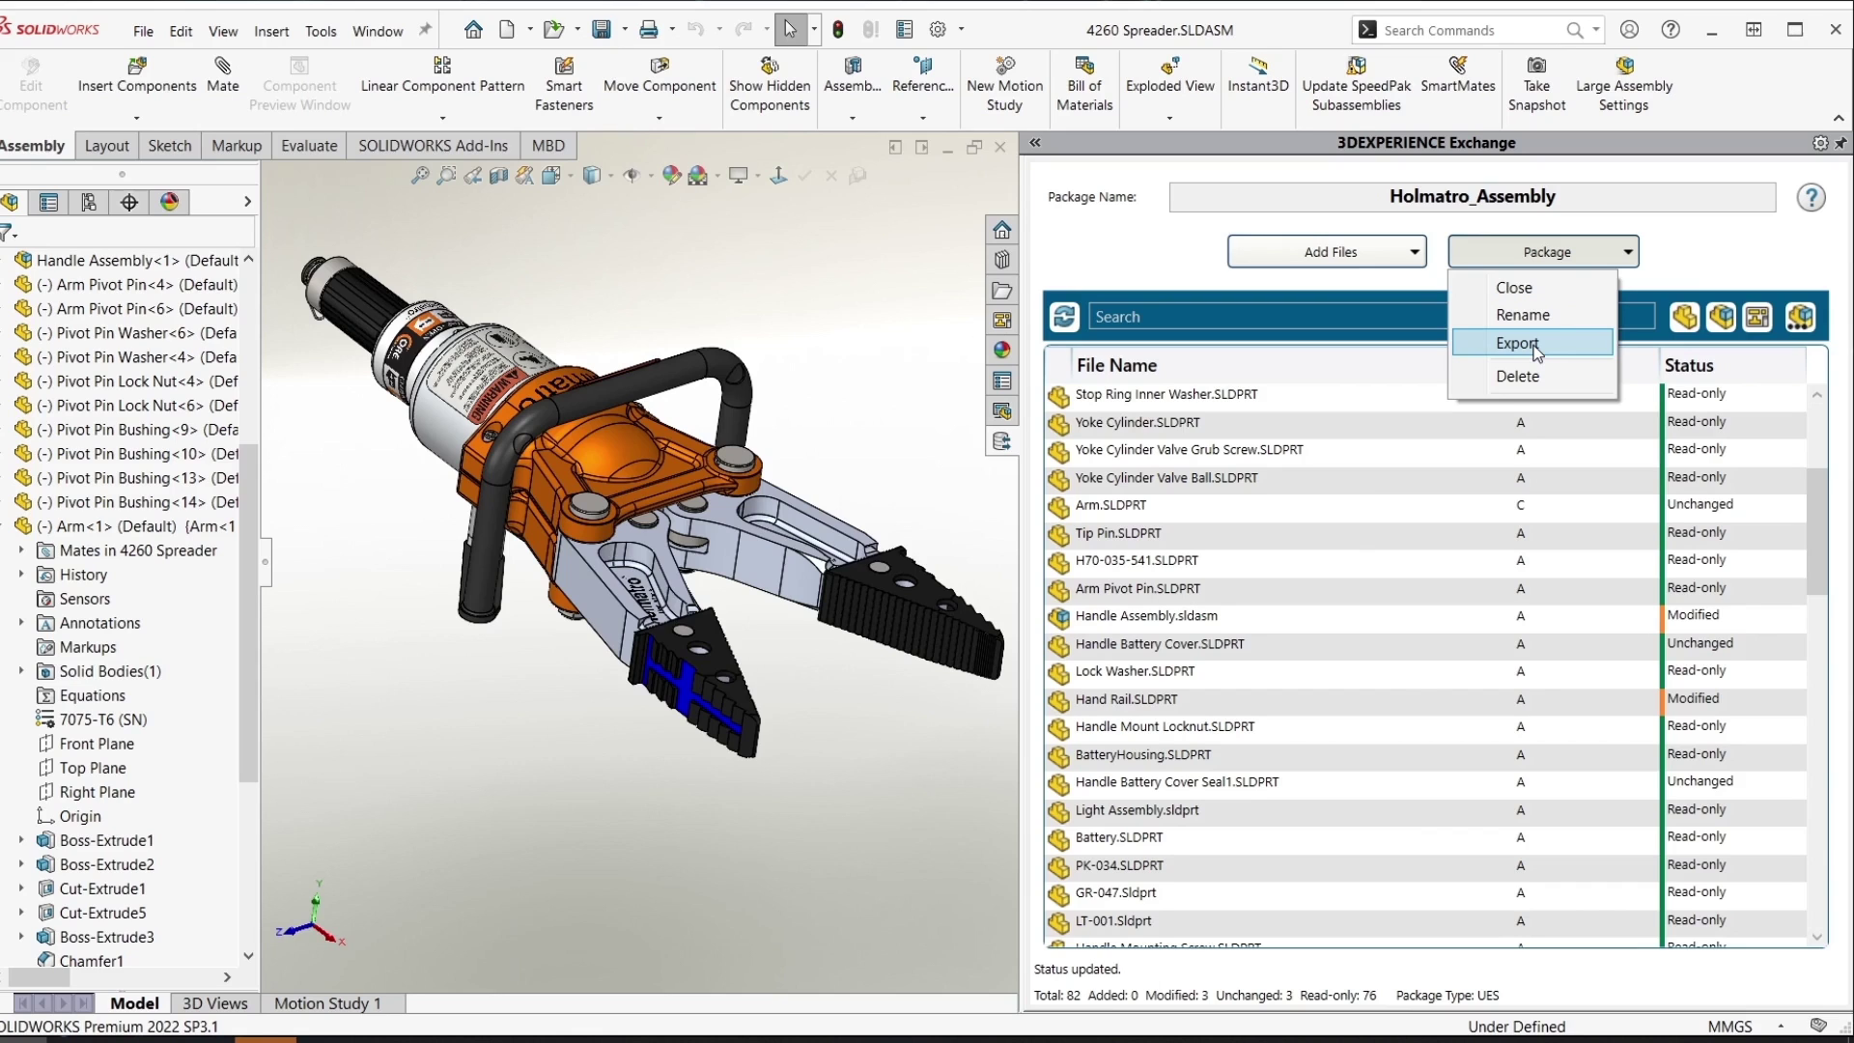
# Export the package as Holmatro_Assembly Revised.sldpkg, confirm, then close all documents
pyautogui.click(1538, 346)
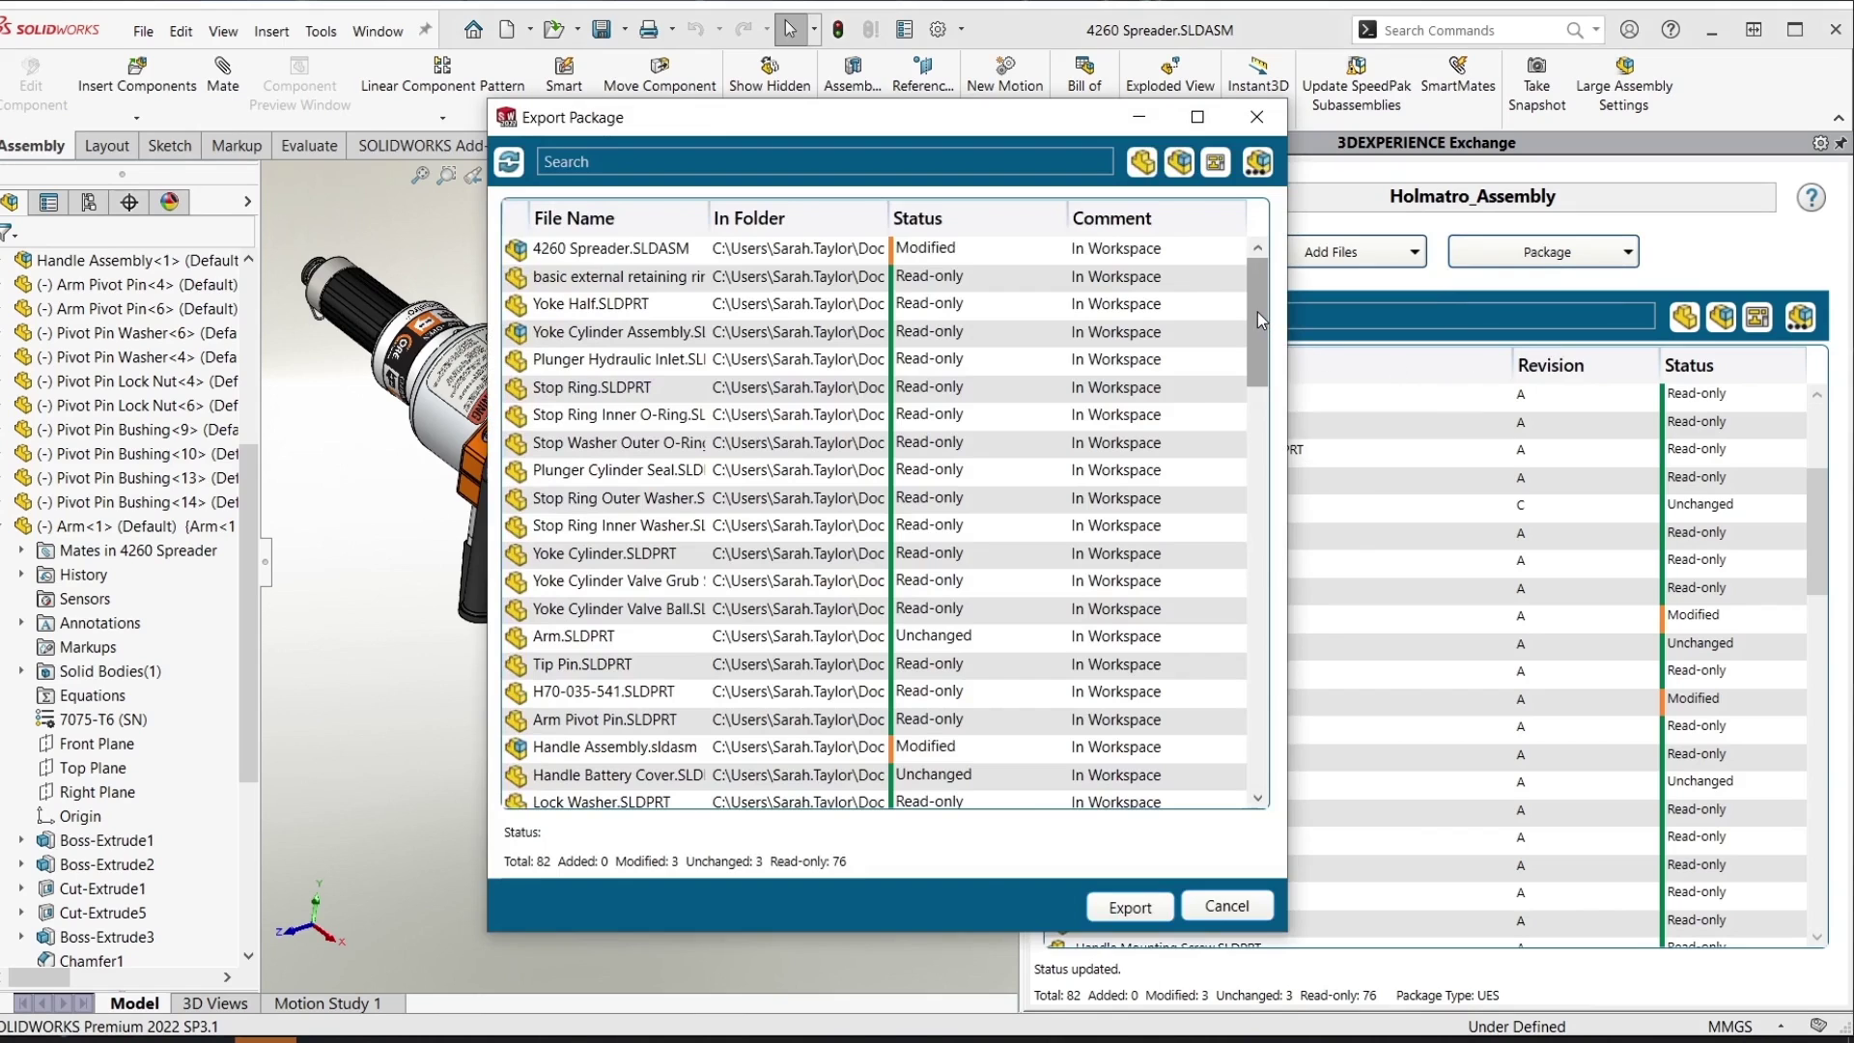
pyautogui.moveTo(1259, 311)
pyautogui.mouseDown()
pyautogui.moveTo(1259, 403)
pyautogui.moveTo(1262, 280)
pyautogui.mouseUp()
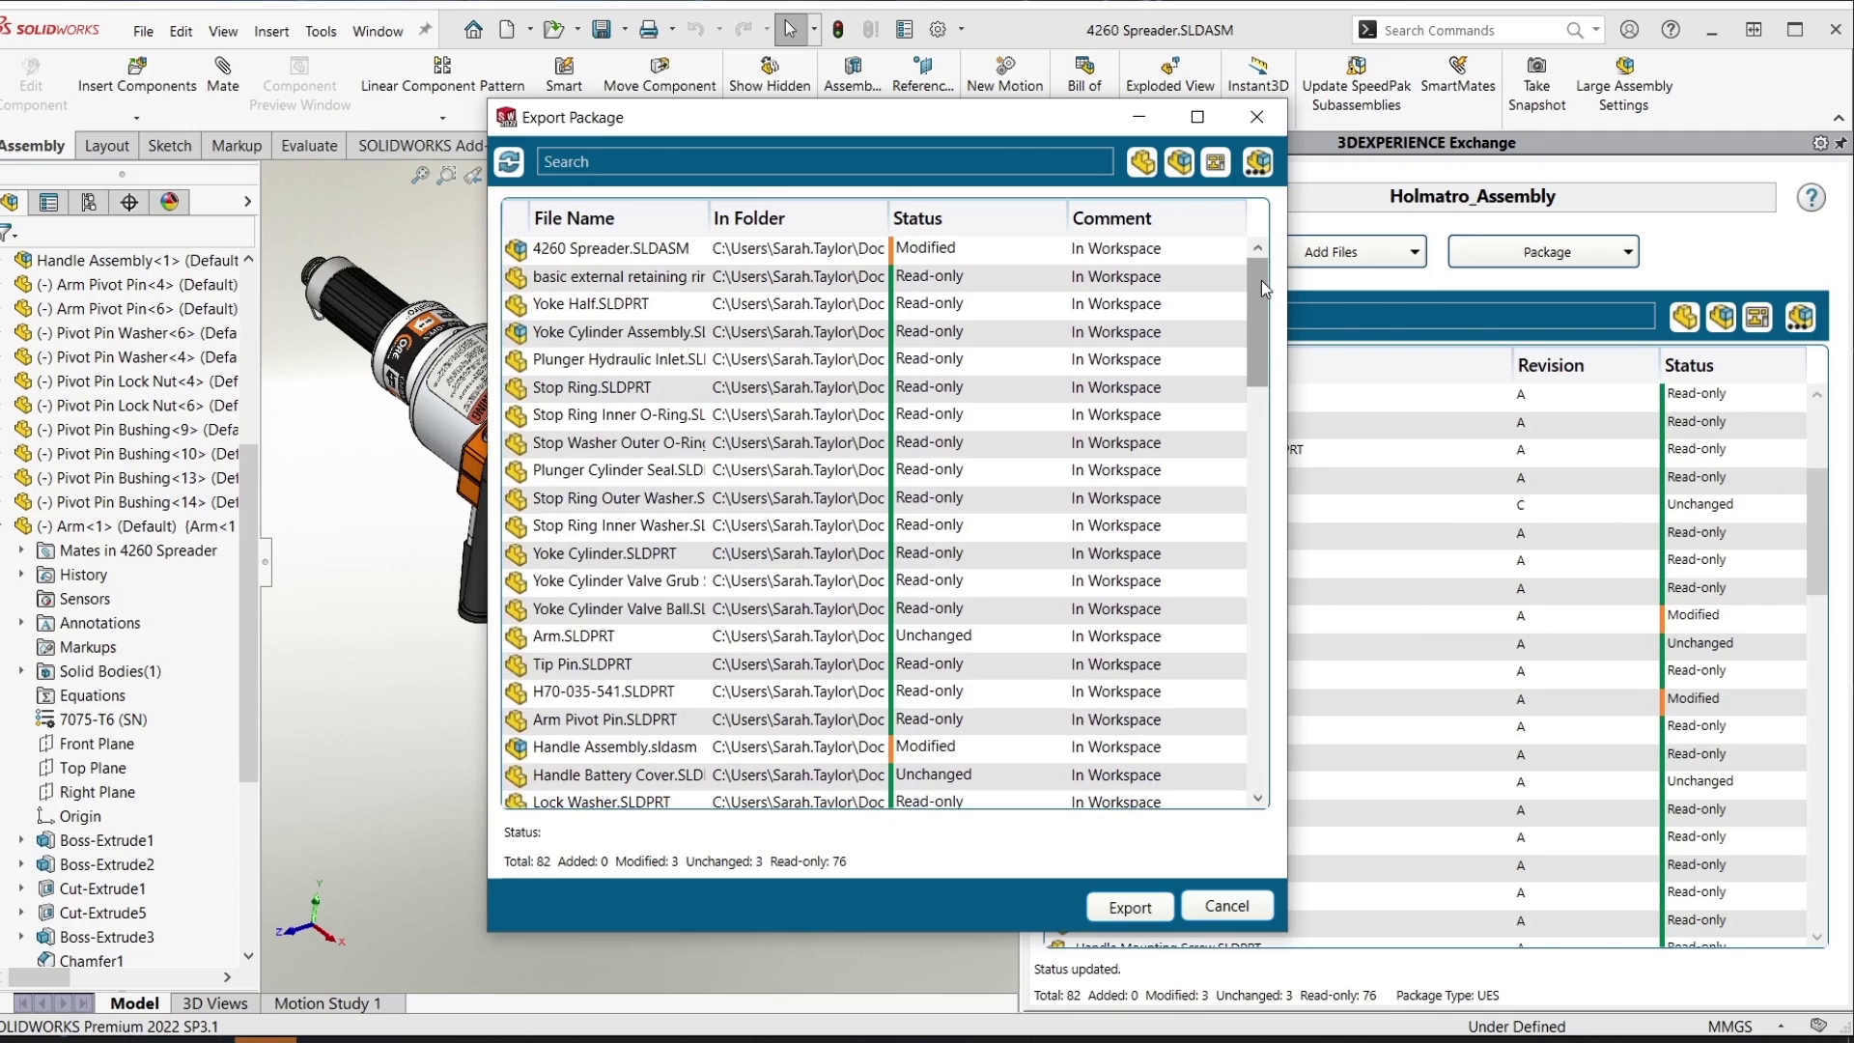
pyautogui.click(1124, 917)
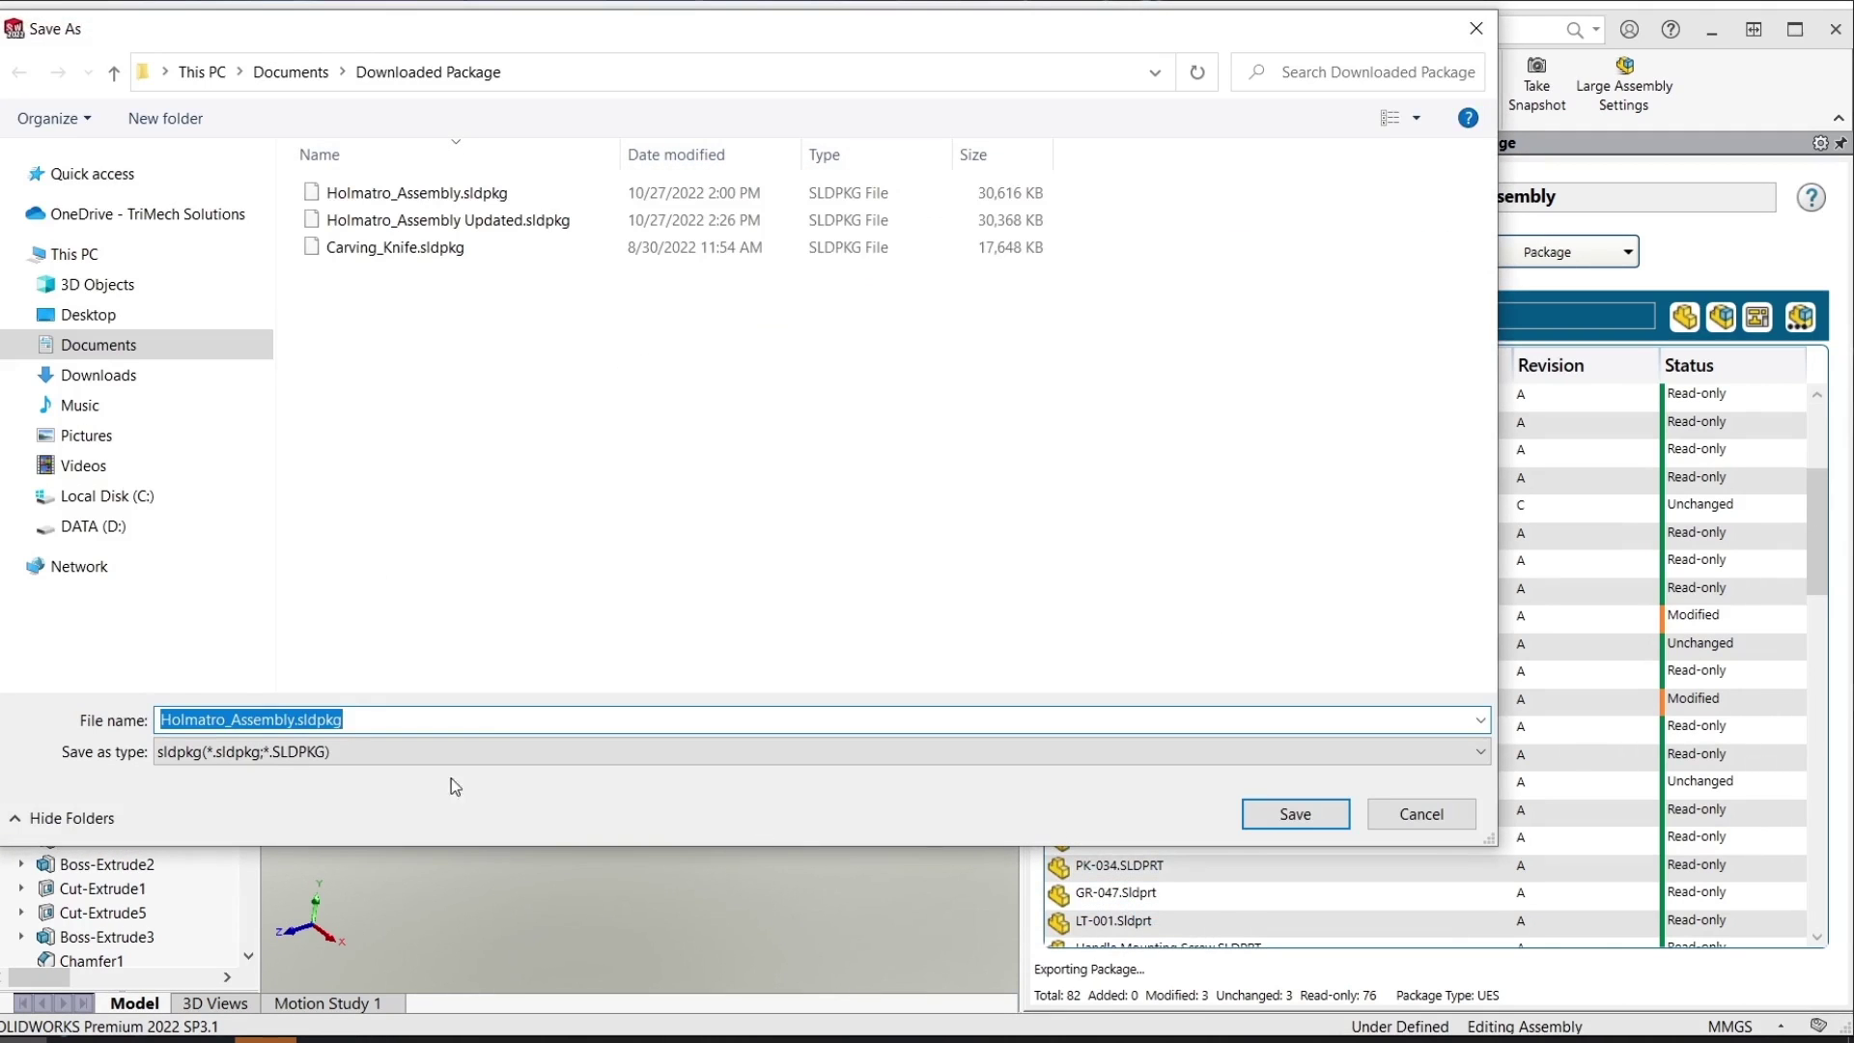
pyautogui.click(293, 720)
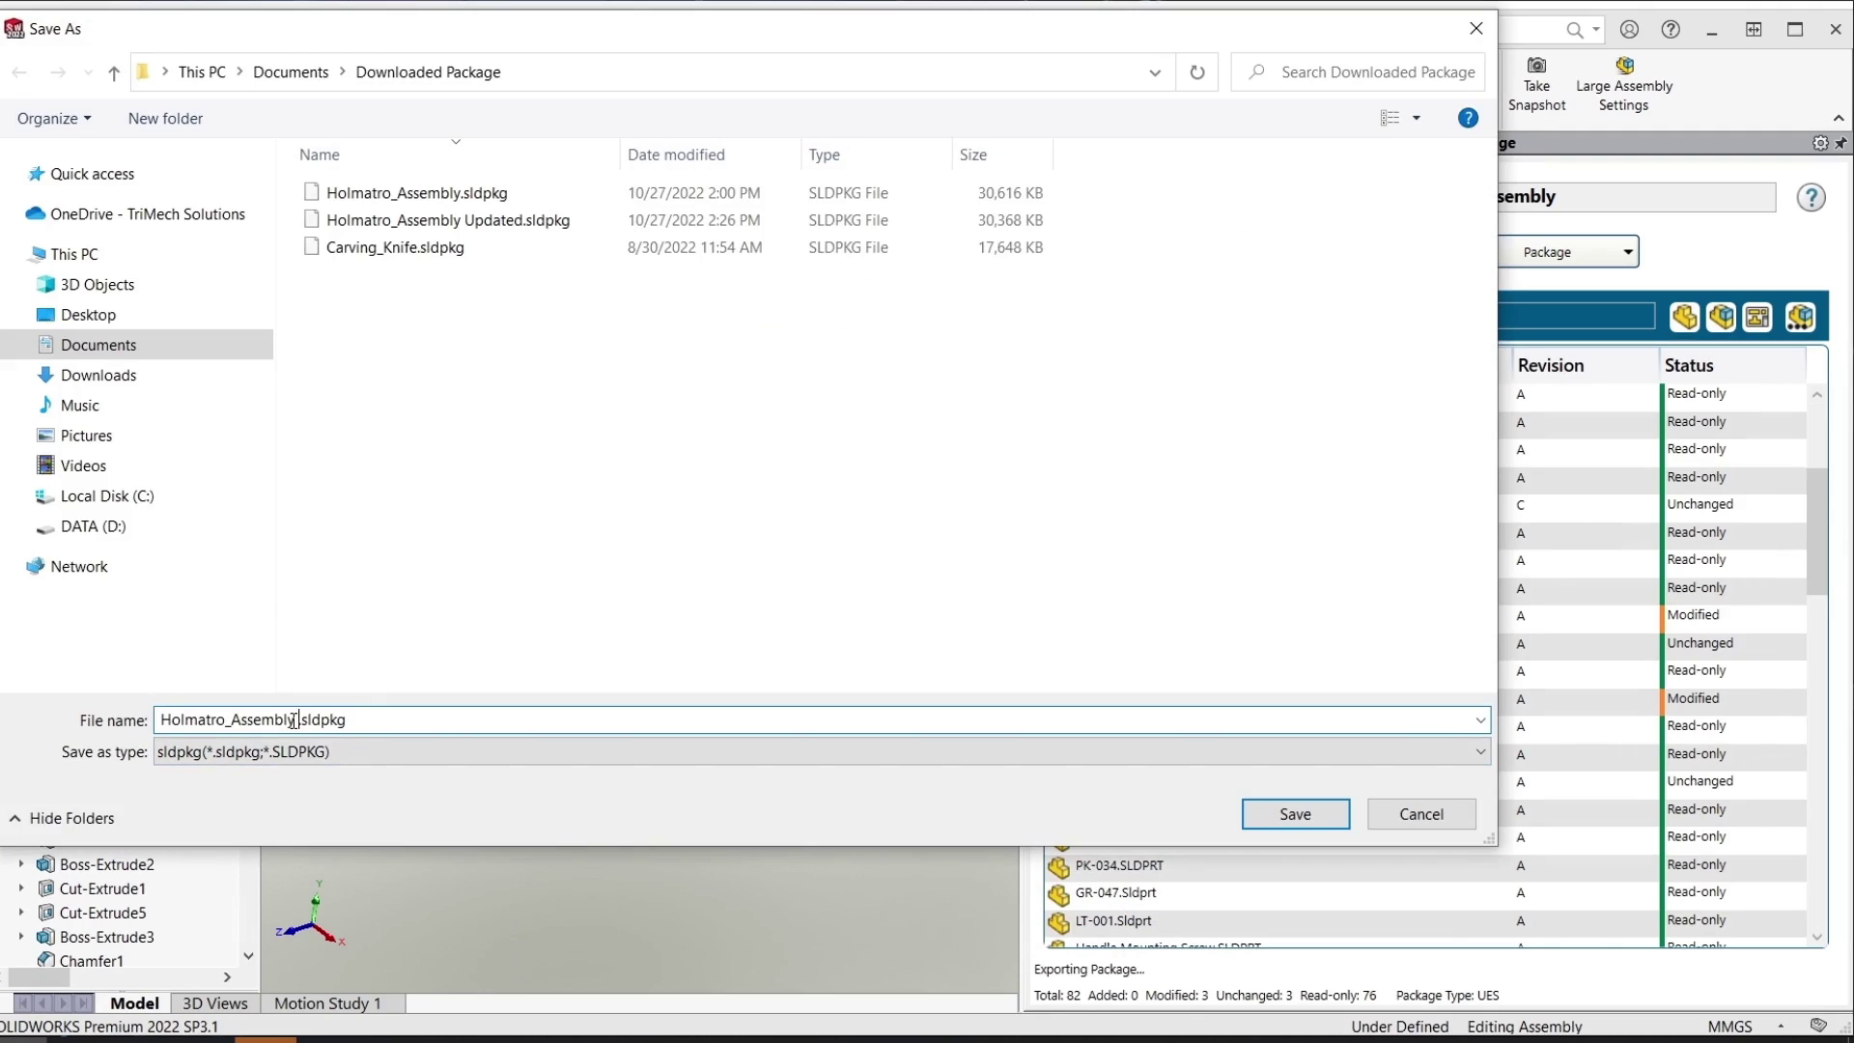
pyautogui.write('Revised')
pyautogui.click(1295, 814)
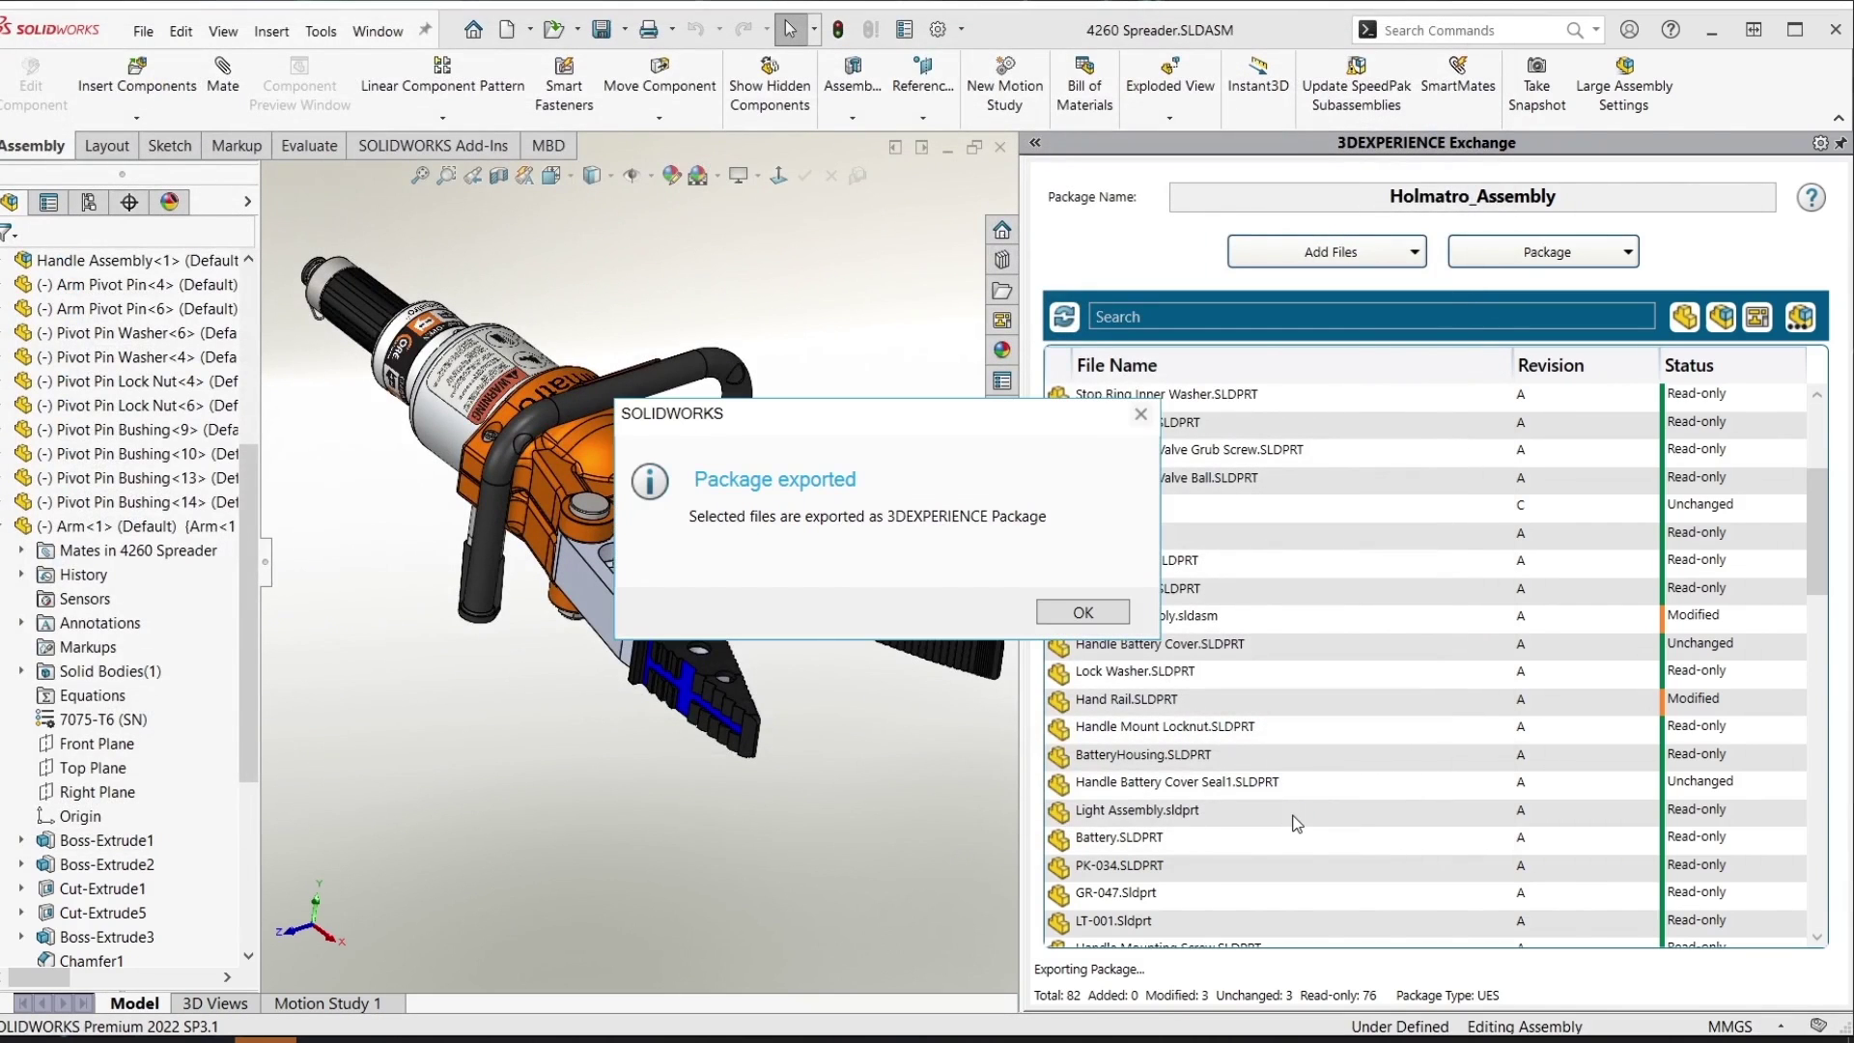
pyautogui.click(1074, 614)
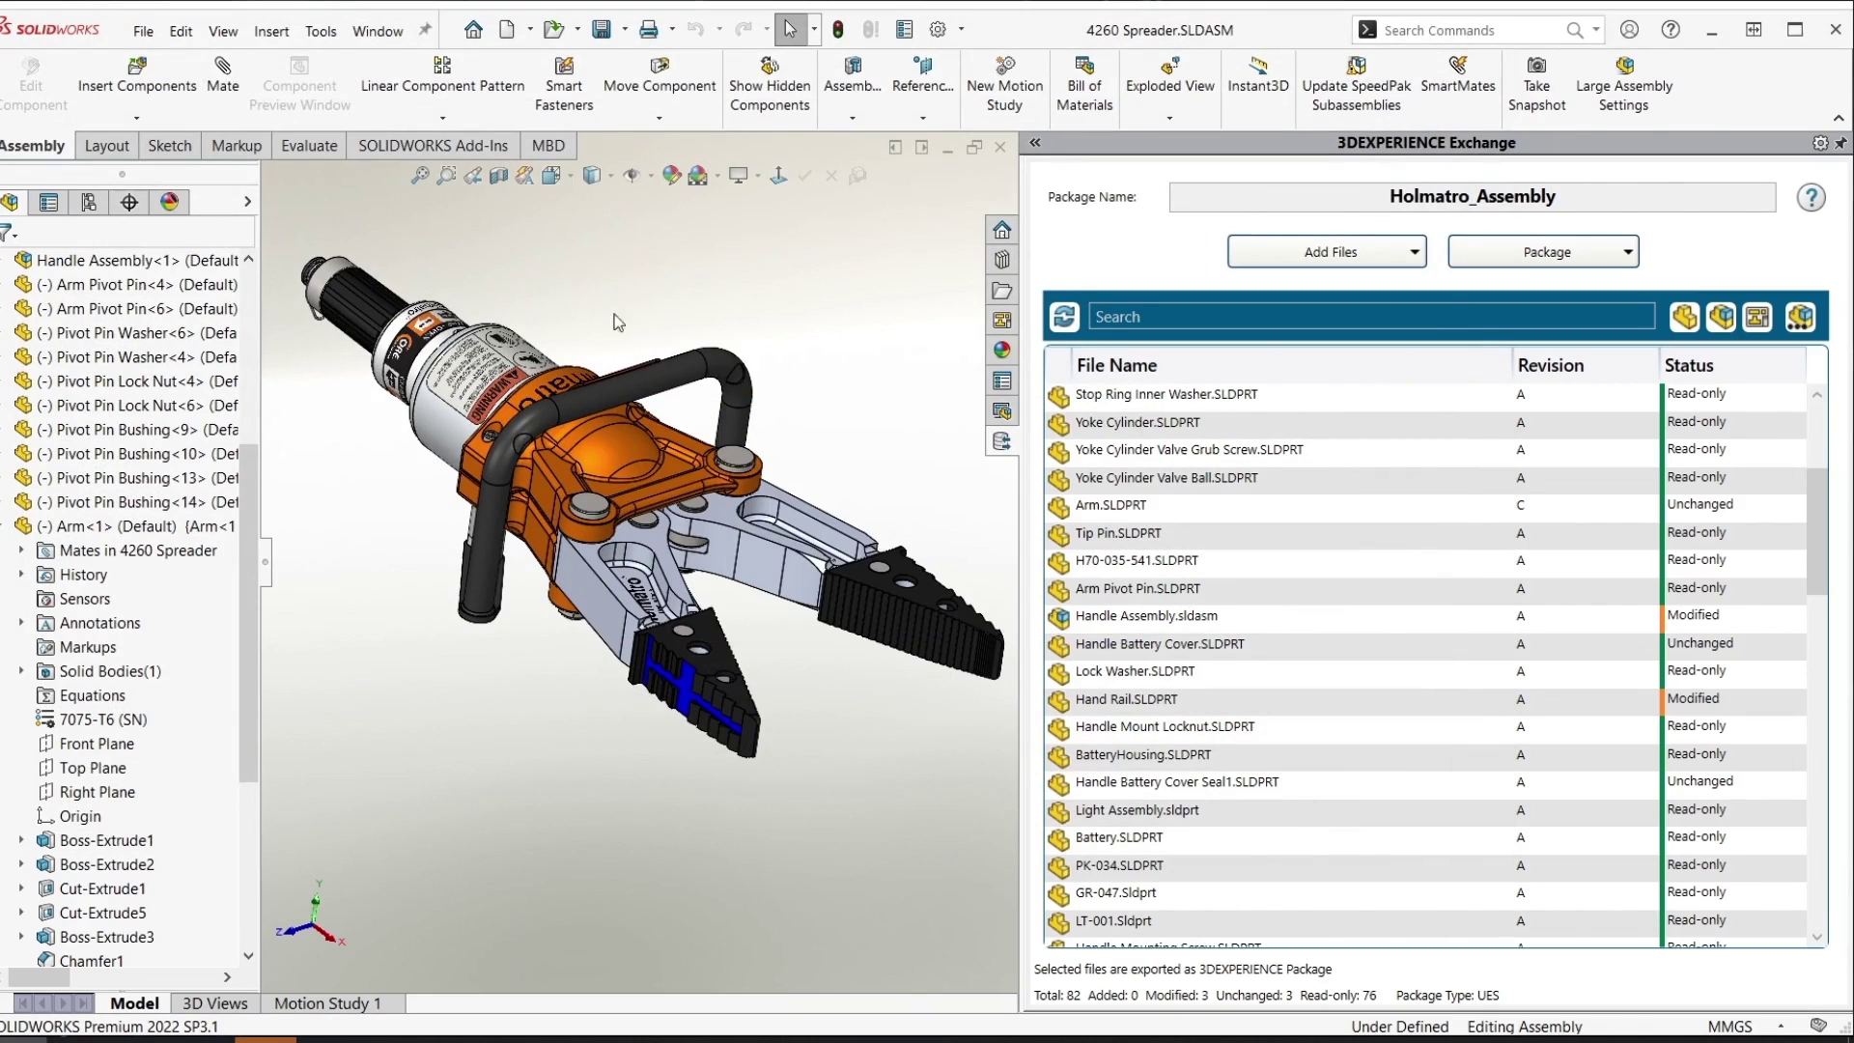
pyautogui.click(377, 30)
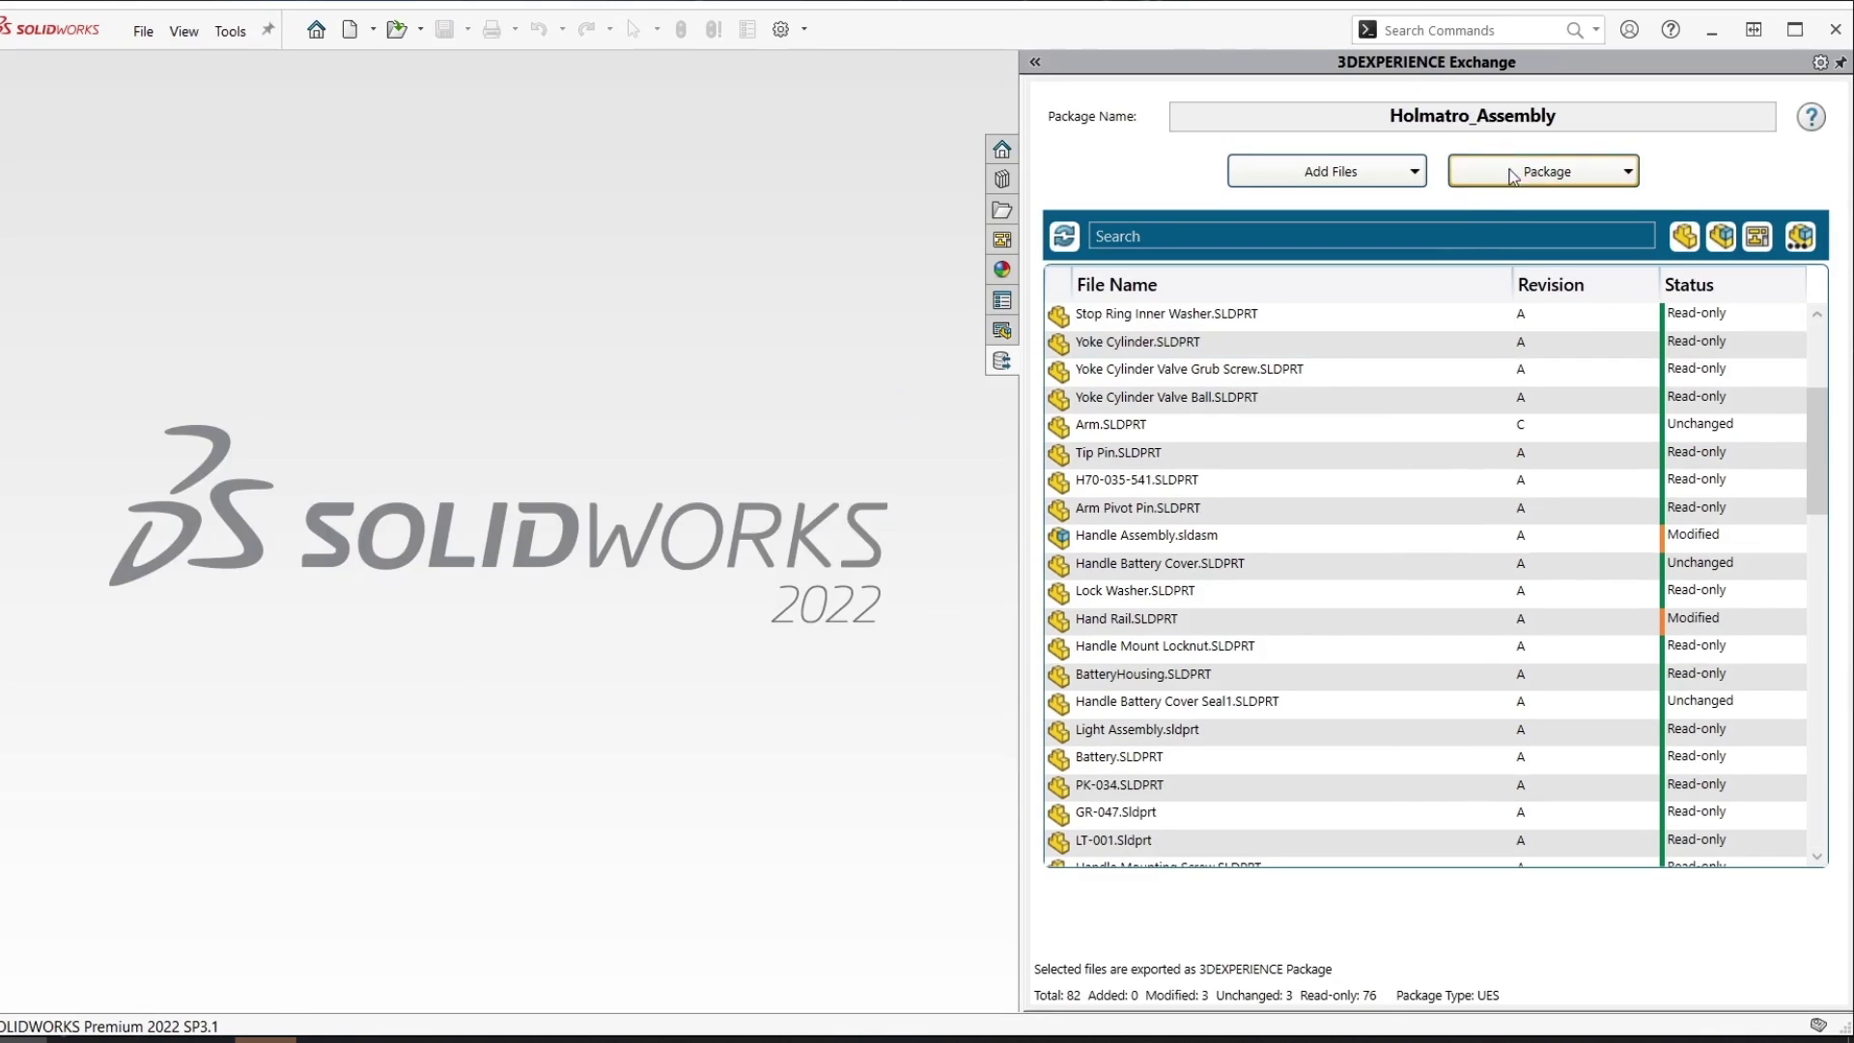
# Close the Holmatro package and list the imported packages available to edit
pyautogui.click(1533, 175)
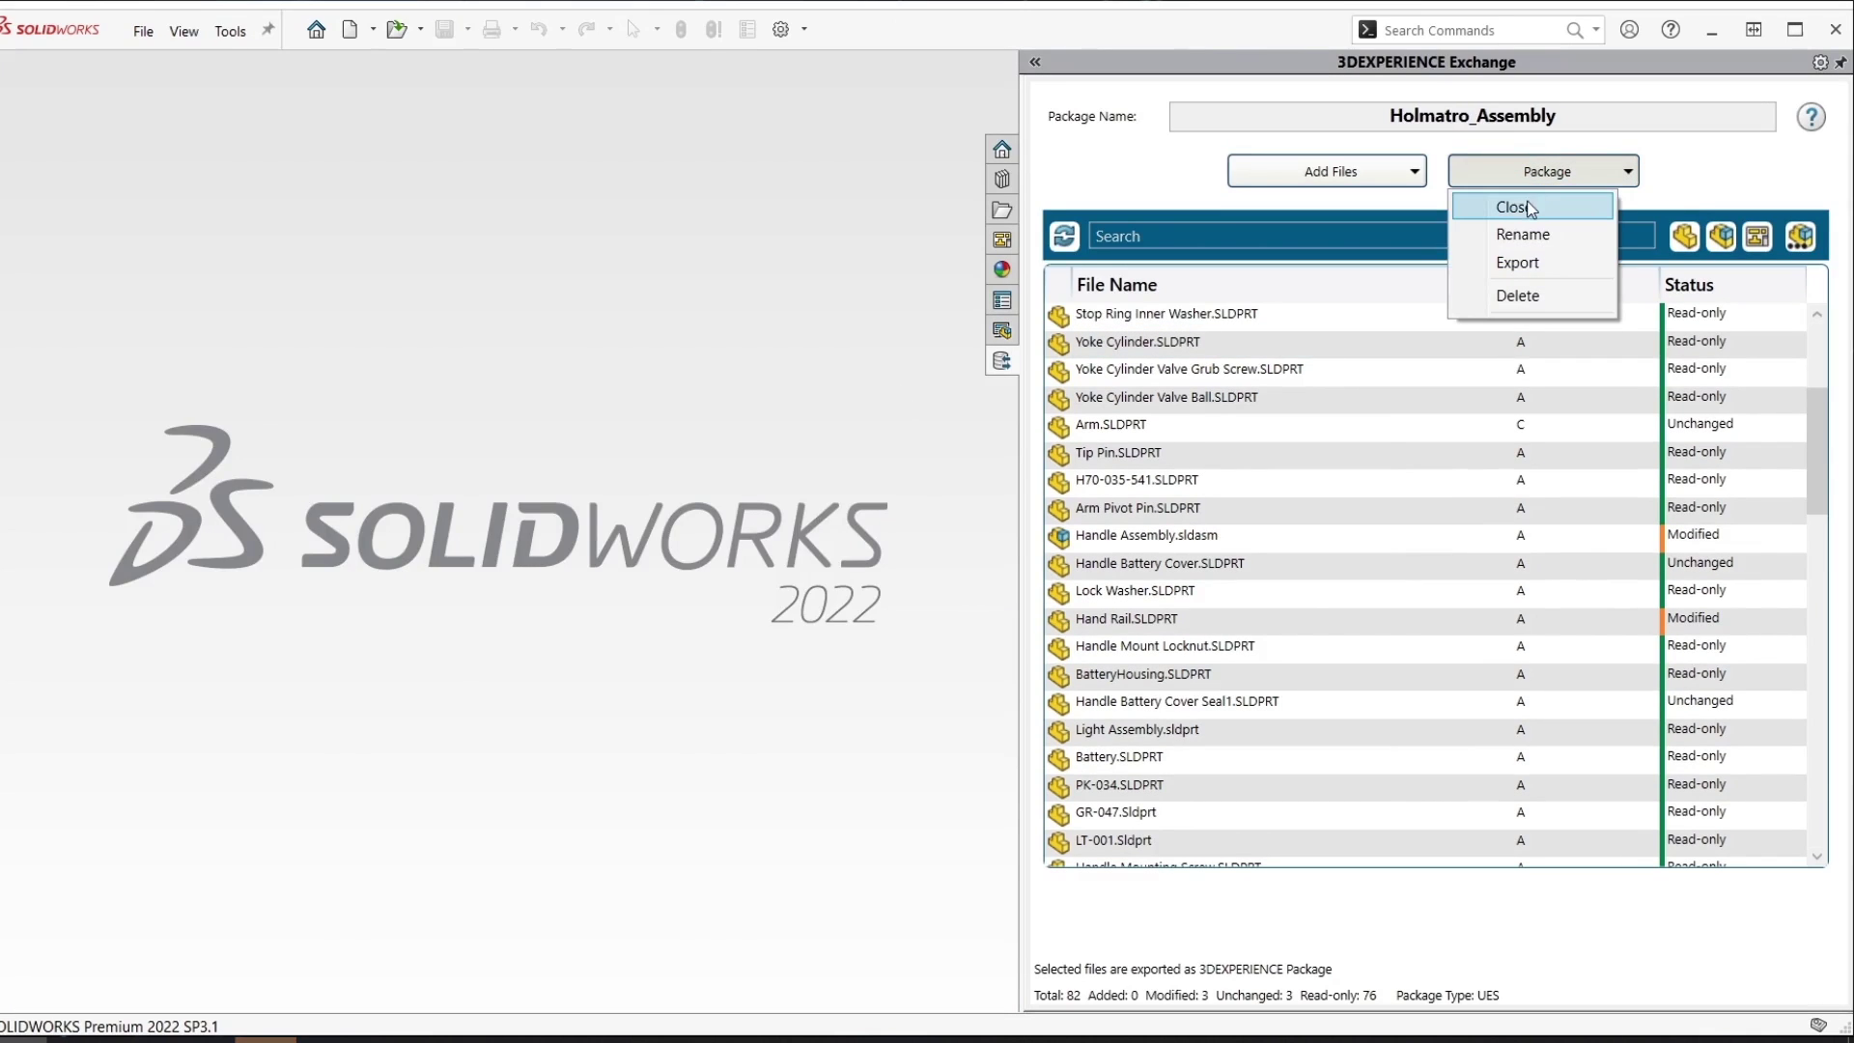
pyautogui.click(1521, 207)
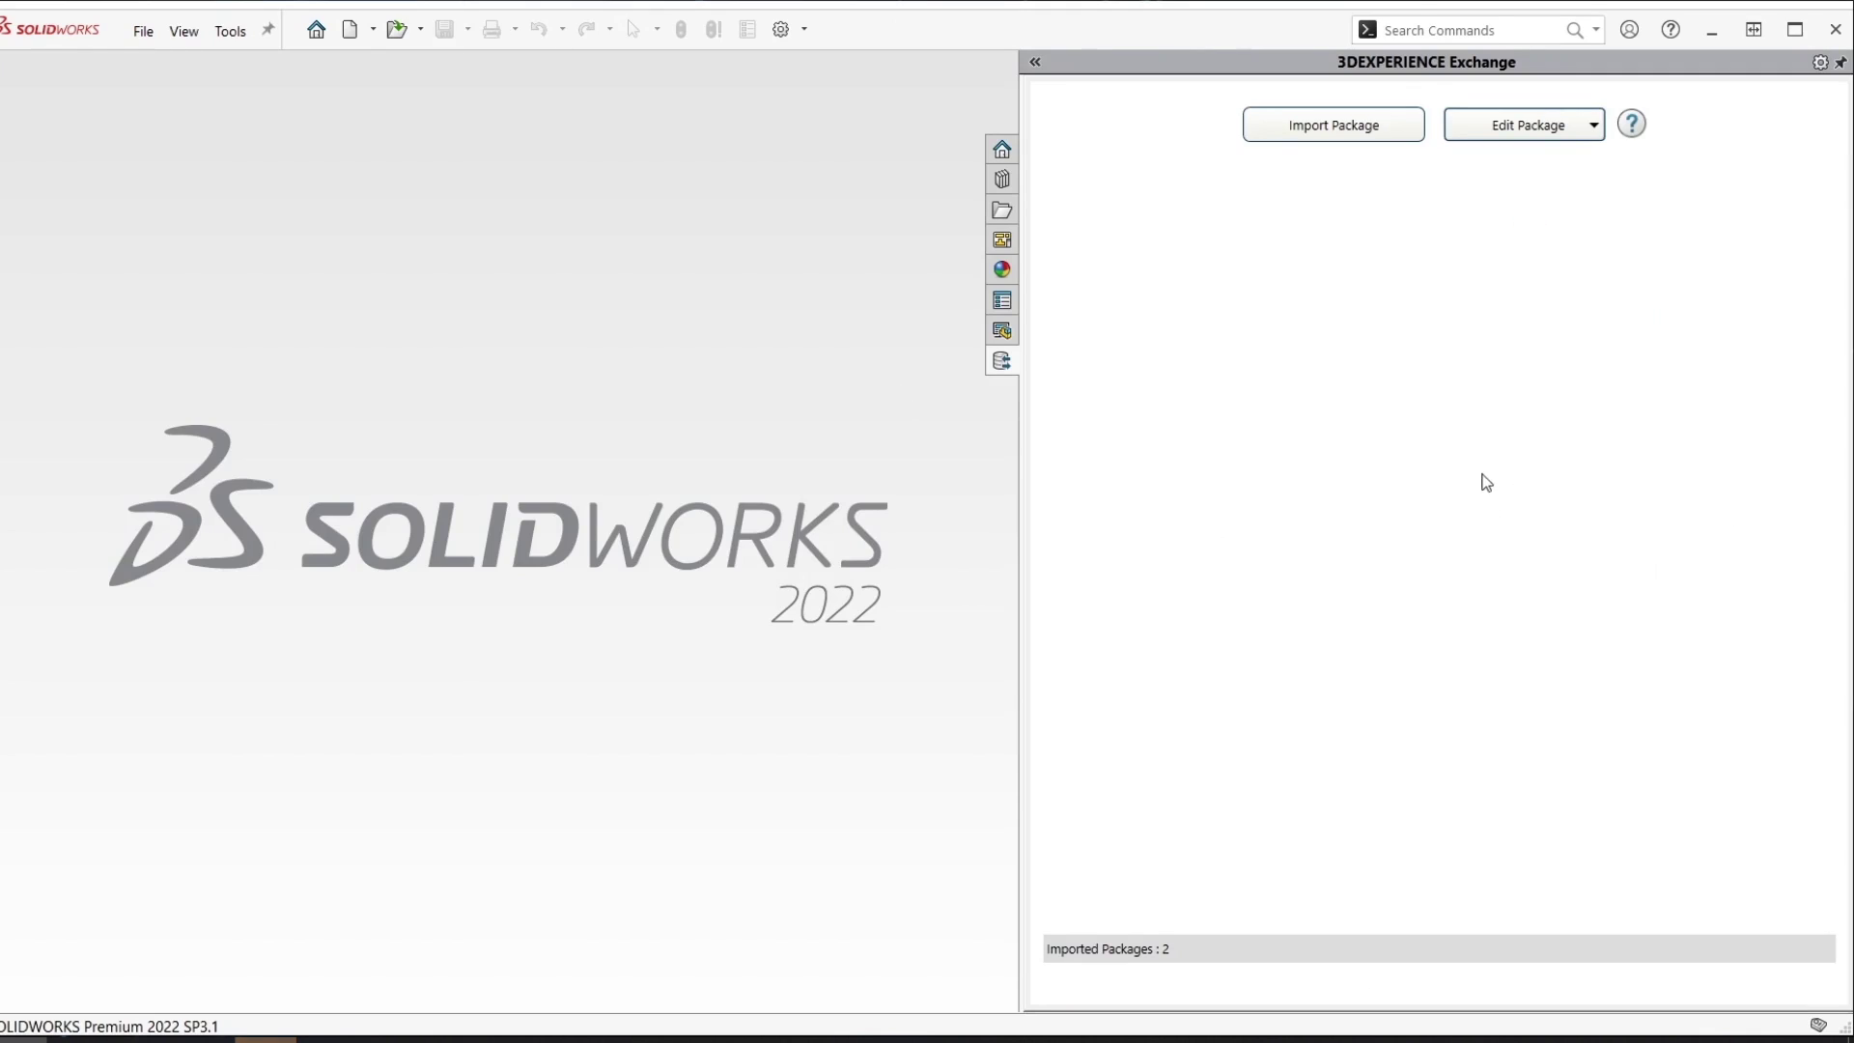
pyautogui.click(1520, 132)
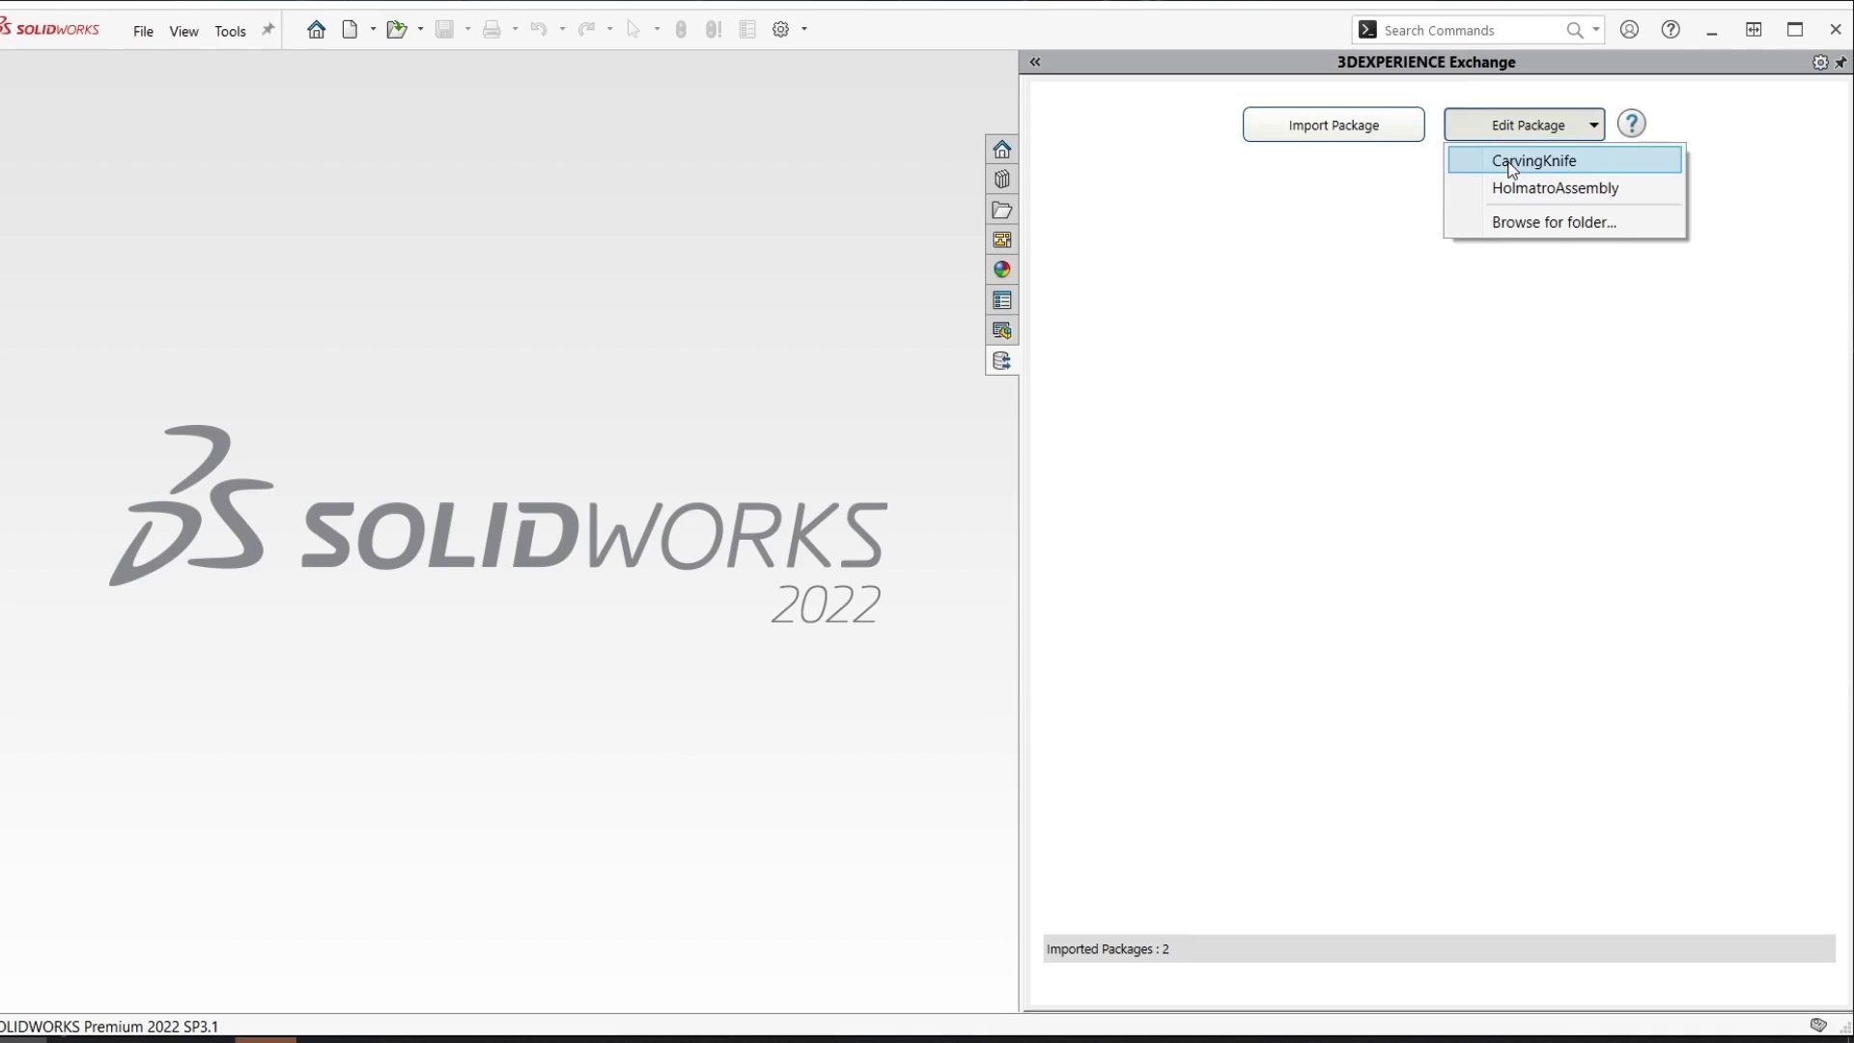
# Edit the Carving_Knife package and open its CARVING KNIFE.SLDASM assembly
pyautogui.click(1512, 164)
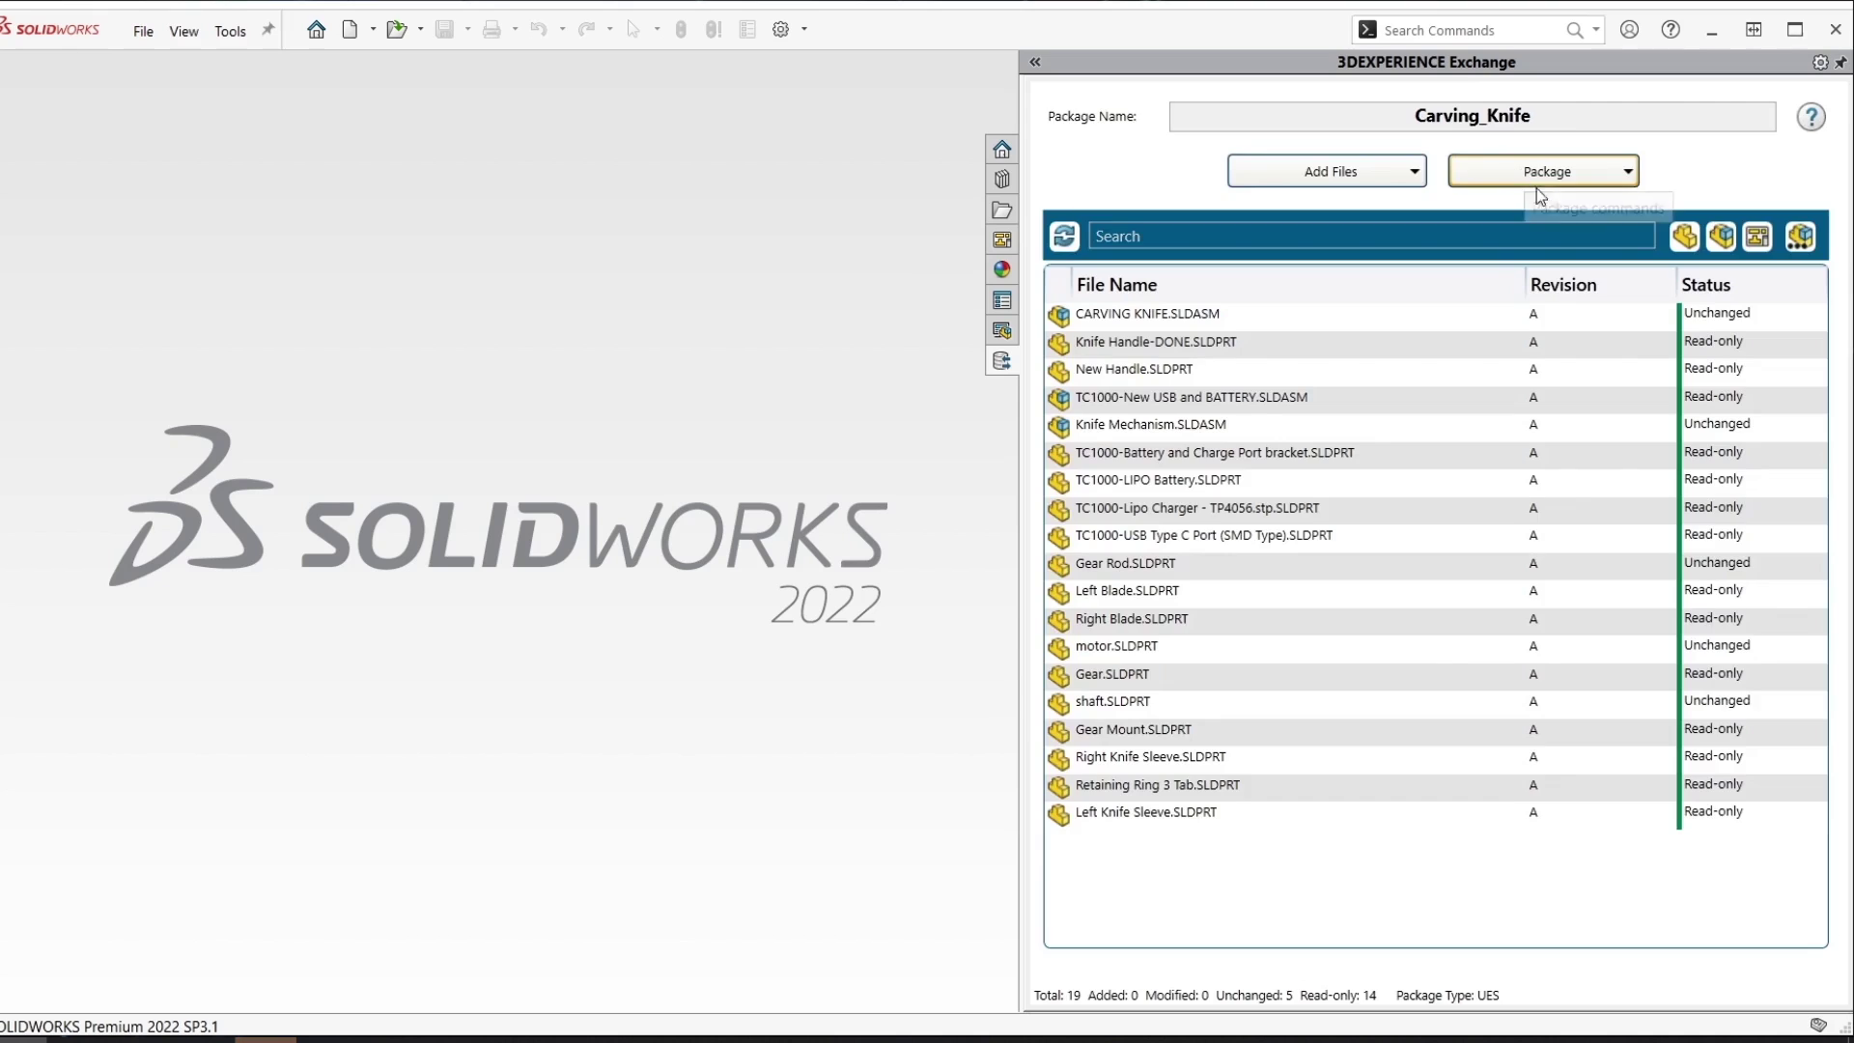
pyautogui.click(1210, 319)
pyautogui.rightClick(1209, 319)
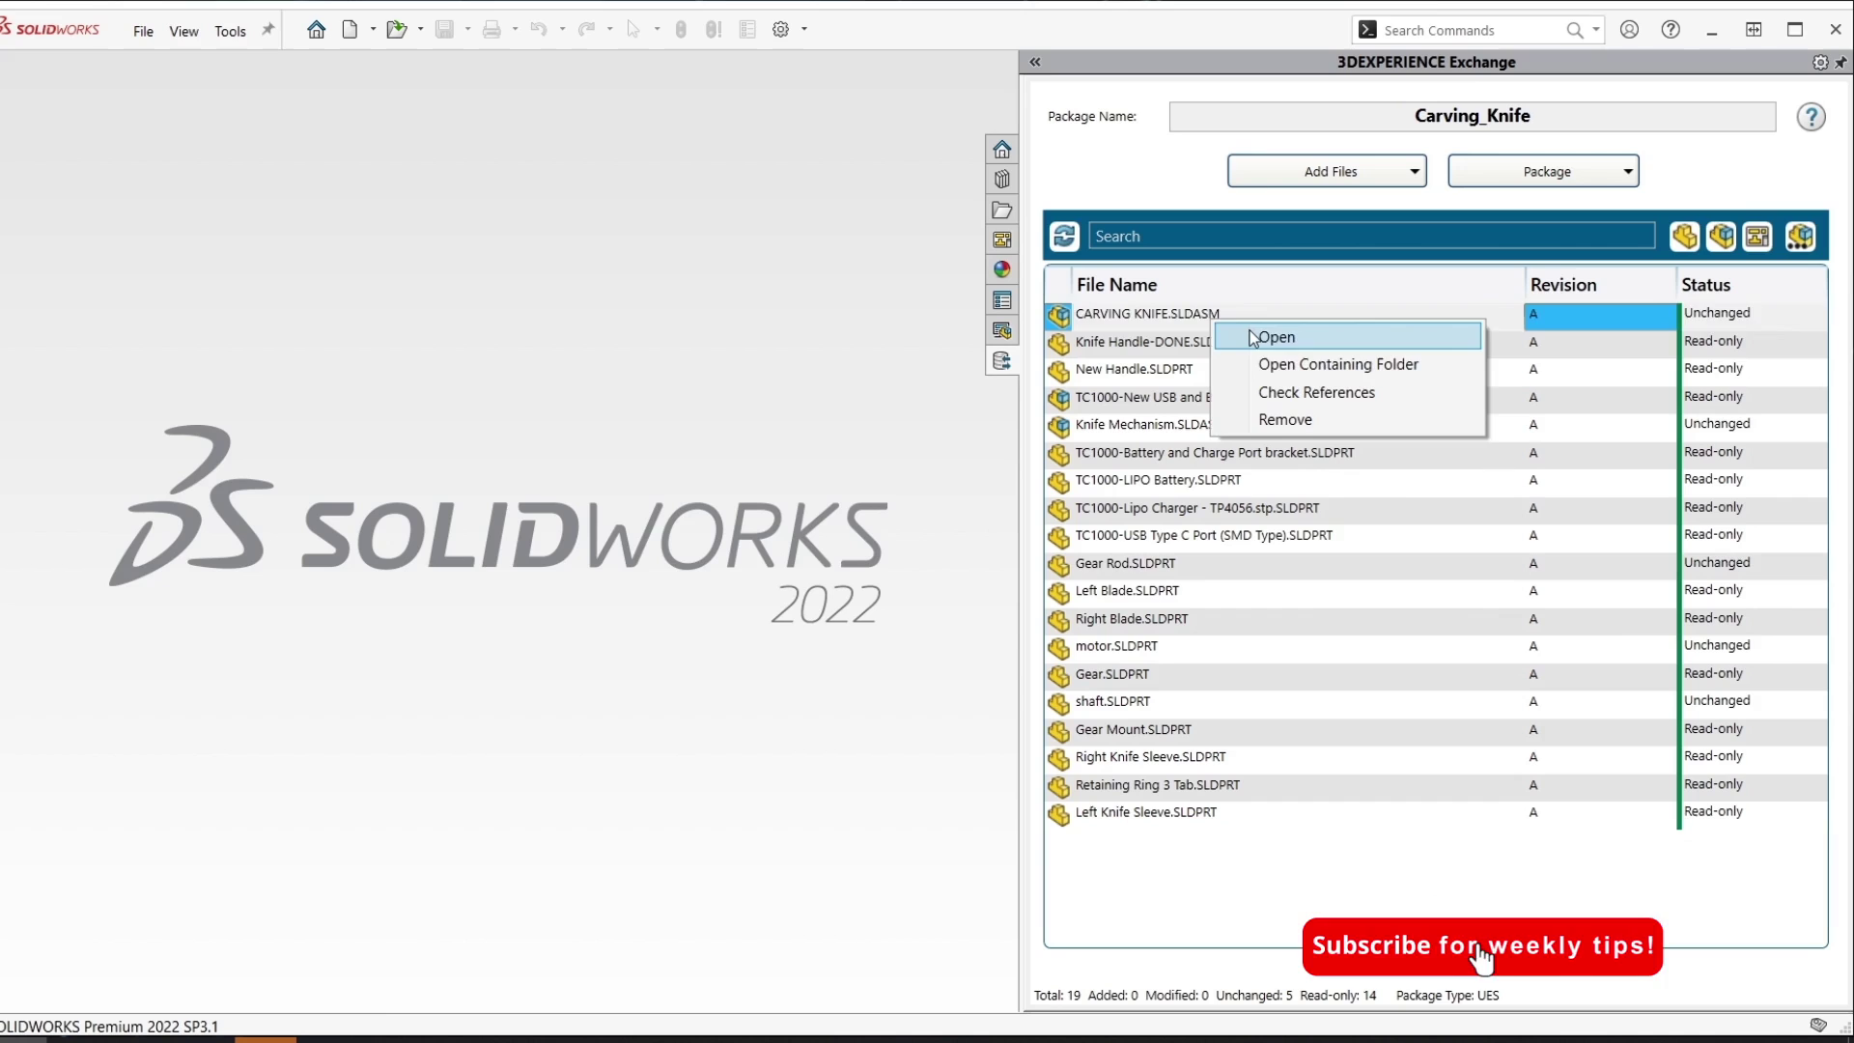
pyautogui.click(1247, 335)
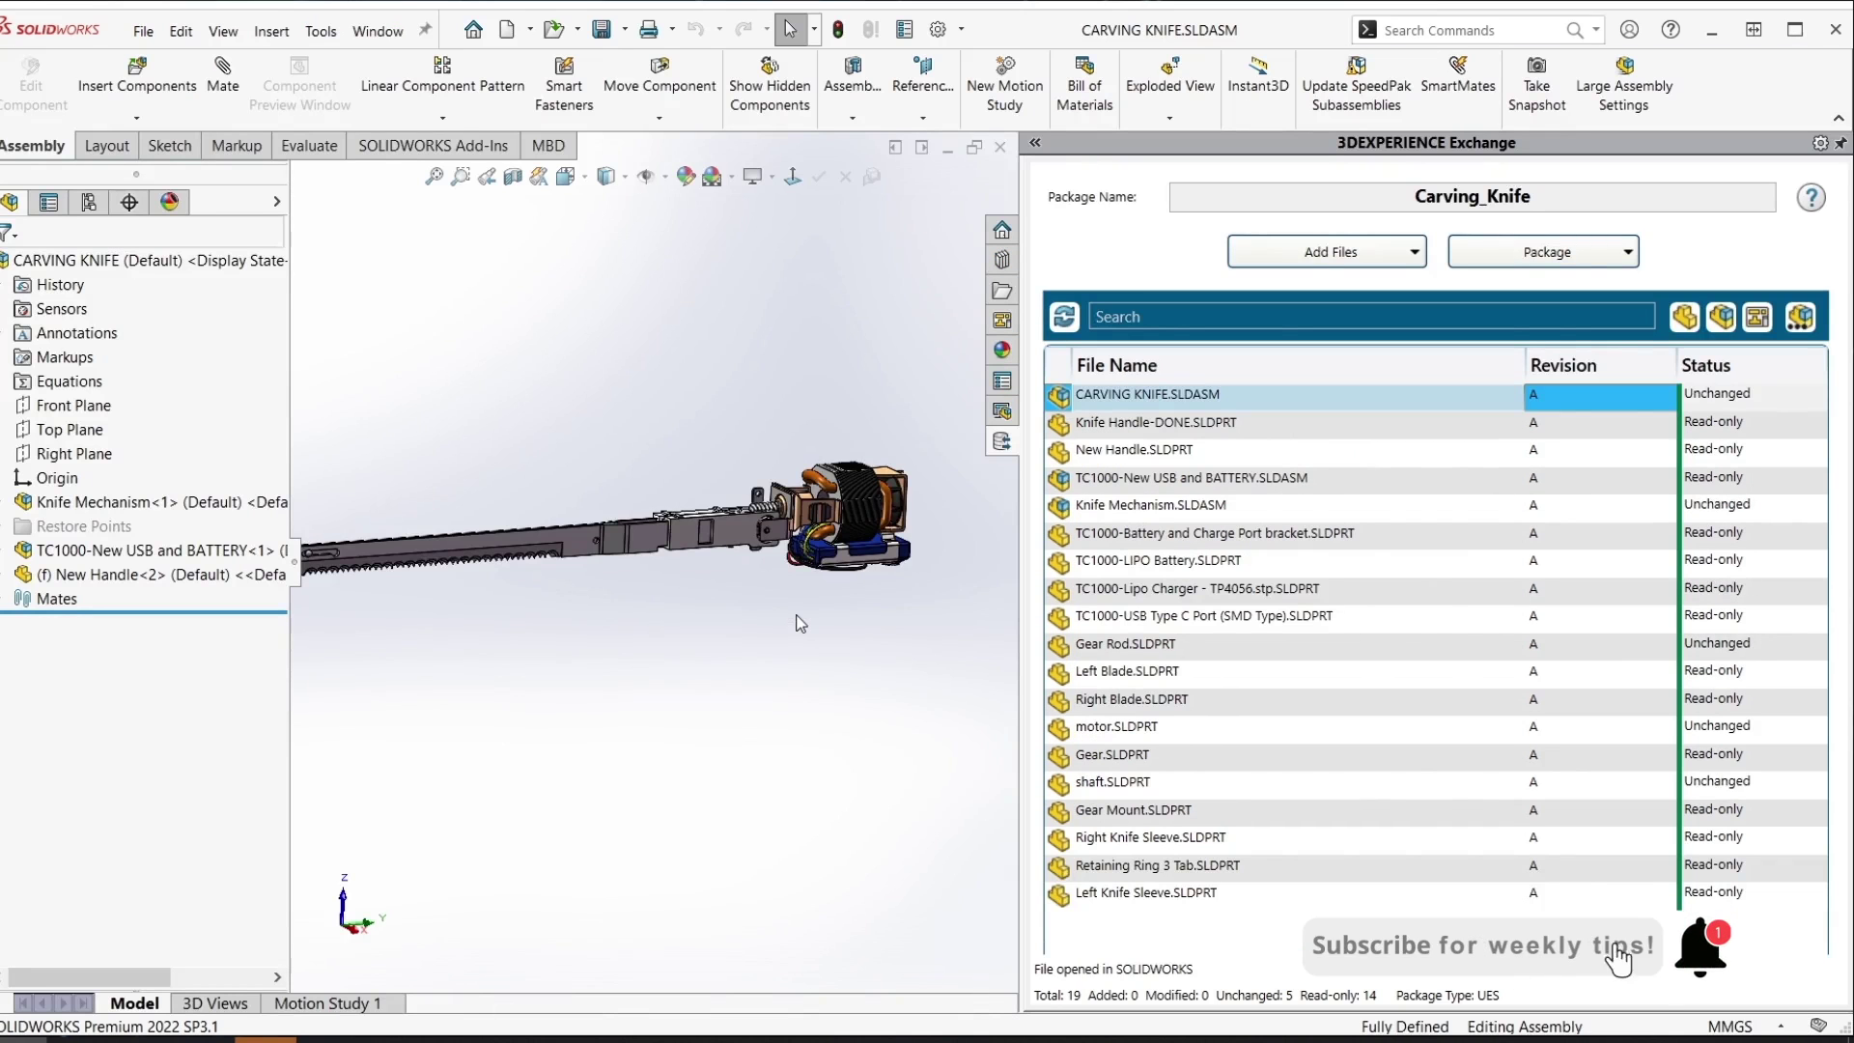